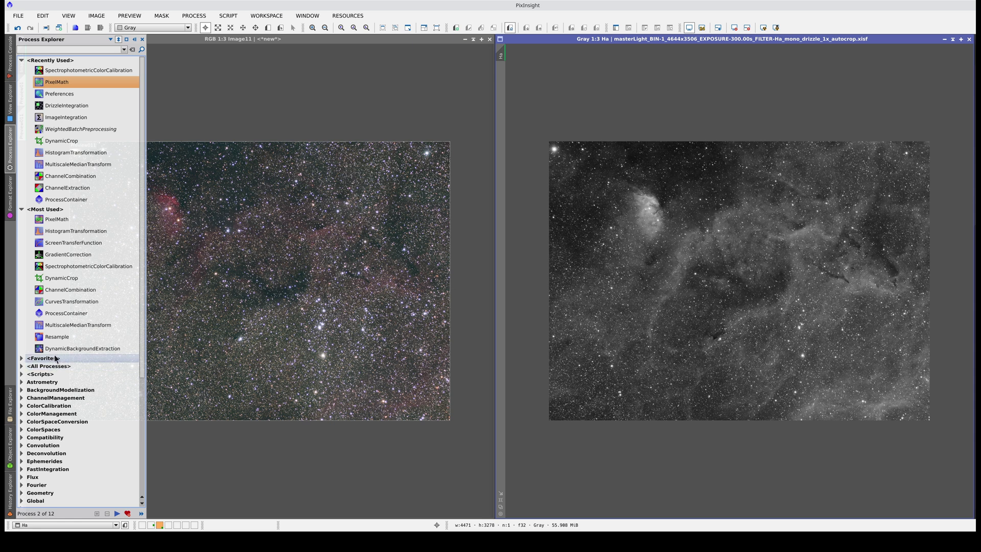
# - Open SpectrophotometricColorCalibration from Favorites and set the red, green and blue filters to Baader R, G and B
pyautogui.doubleClick(51, 361)
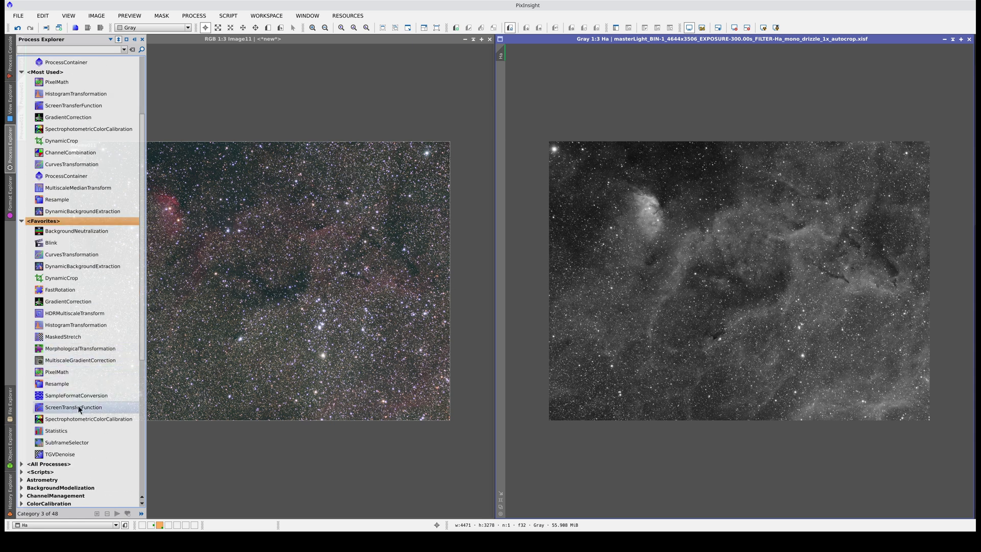
pyautogui.doubleClick(121, 419)
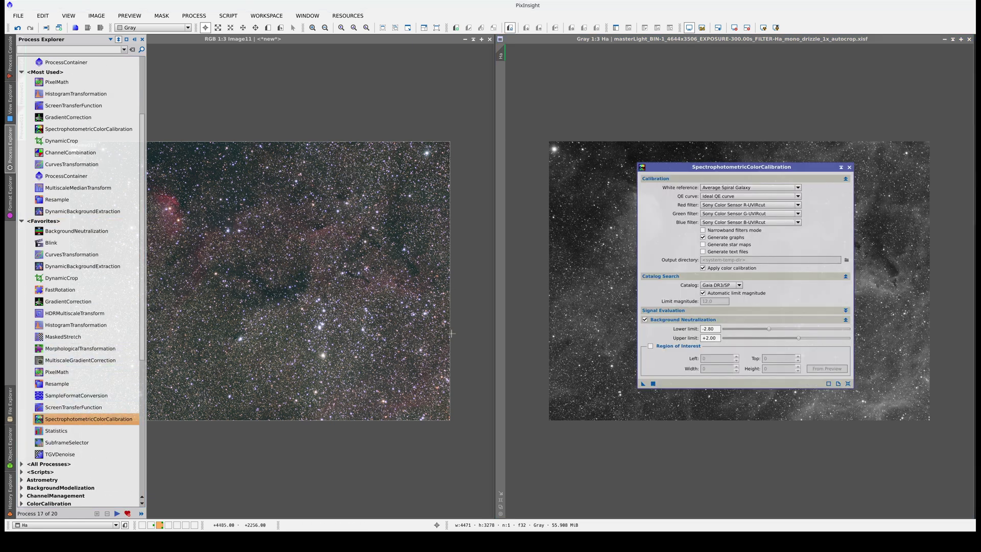
pyautogui.click(723, 205)
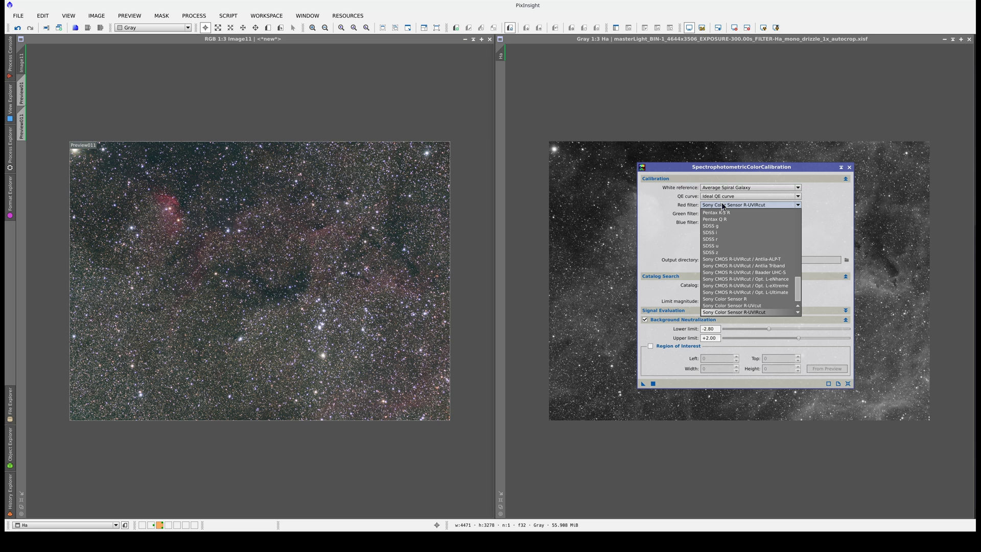
pyautogui.scroll(10, 734, 239)
pyautogui.click(731, 243)
pyautogui.click(736, 214)
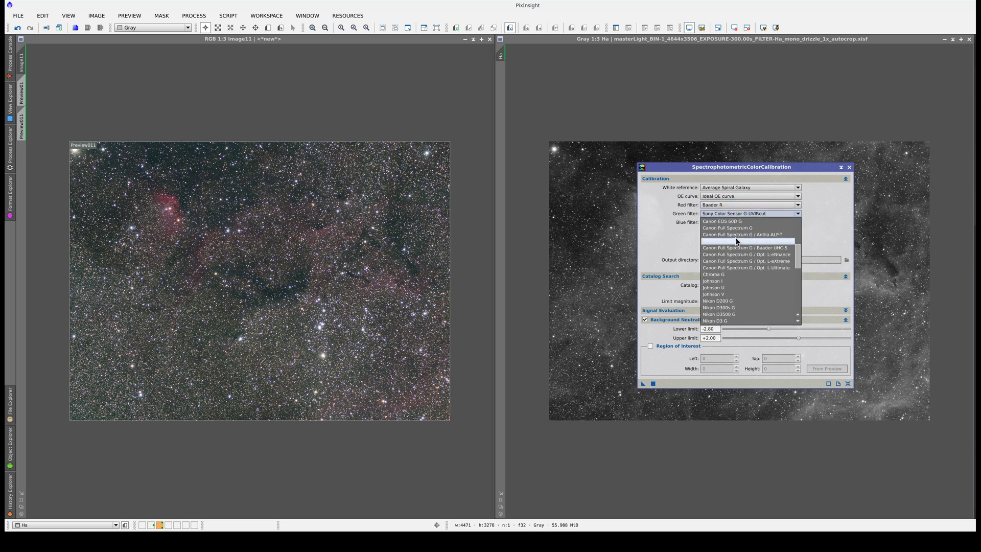
pyautogui.scroll(2, 734, 237)
pyautogui.click(734, 237)
pyautogui.click(736, 222)
pyautogui.scroll(5, 738, 259)
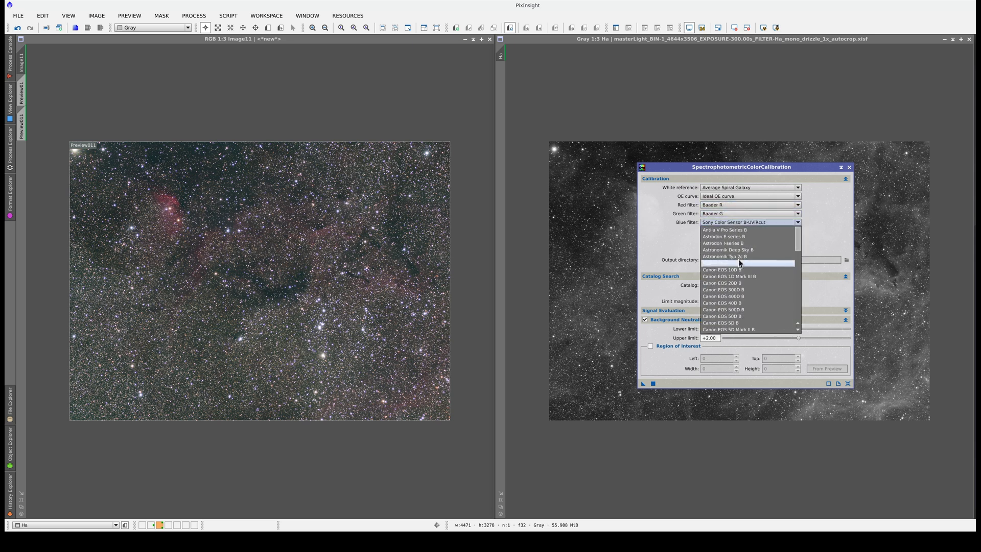
pyautogui.click(738, 262)
# - Select the Panasonic MN34230 QE curve for the calibration
pyautogui.click(730, 195)
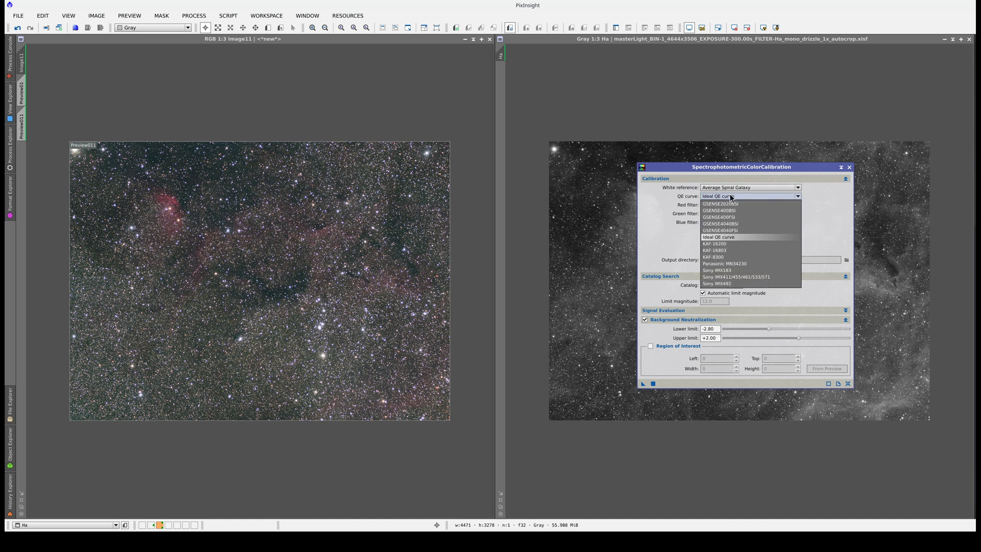
pyautogui.click(737, 264)
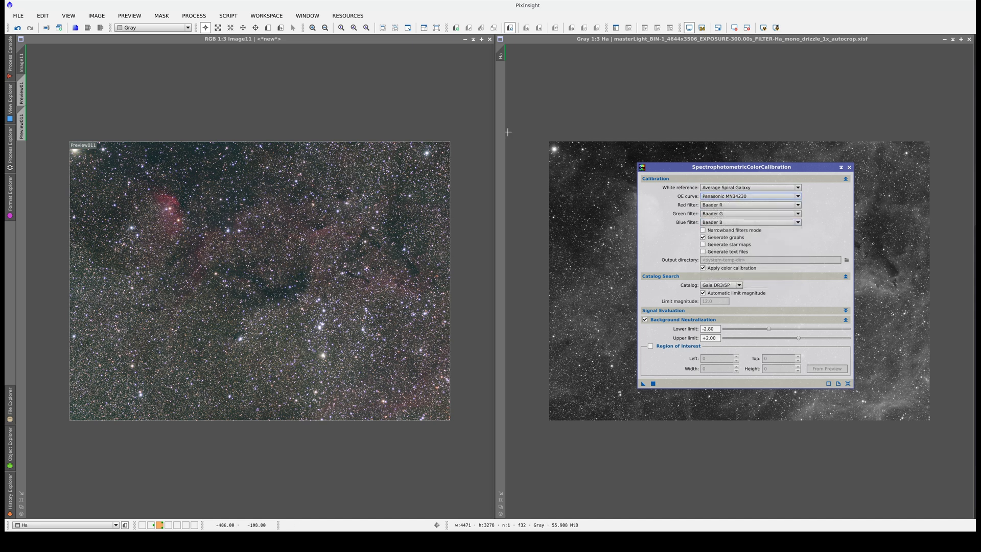
pyautogui.click(268, 29)
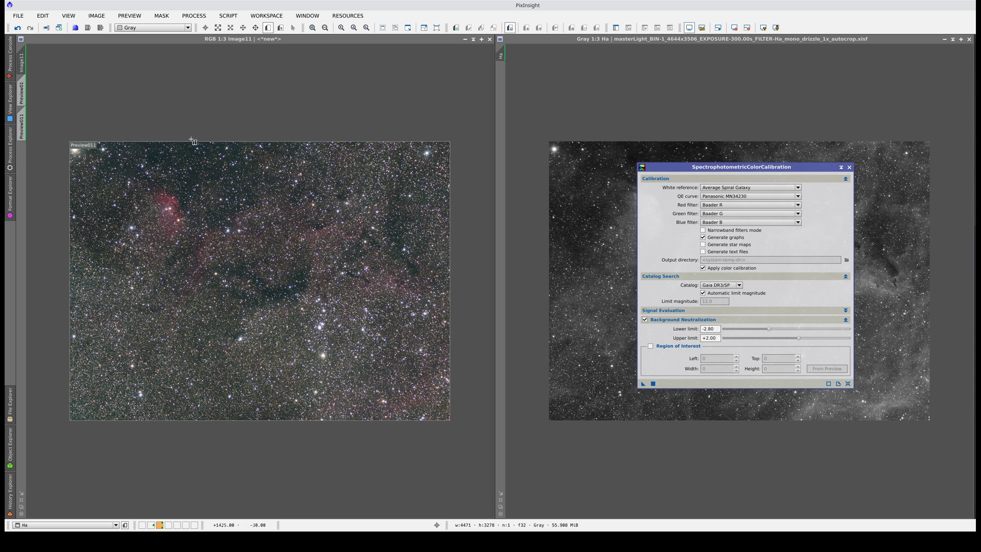
# - Use a 108×108 background preview at left 951, top 138 as the region of interest and calibrate Image11
pyautogui.moveTo(151, 153); pyautogui.dragTo(163, 166)
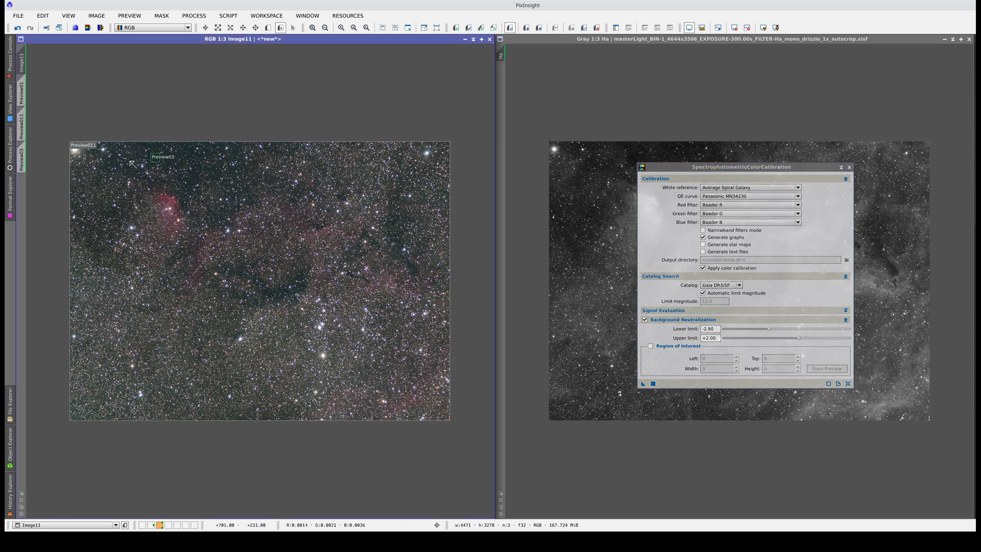
pyautogui.moveTo(21, 156); pyautogui.dragTo(822, 351)
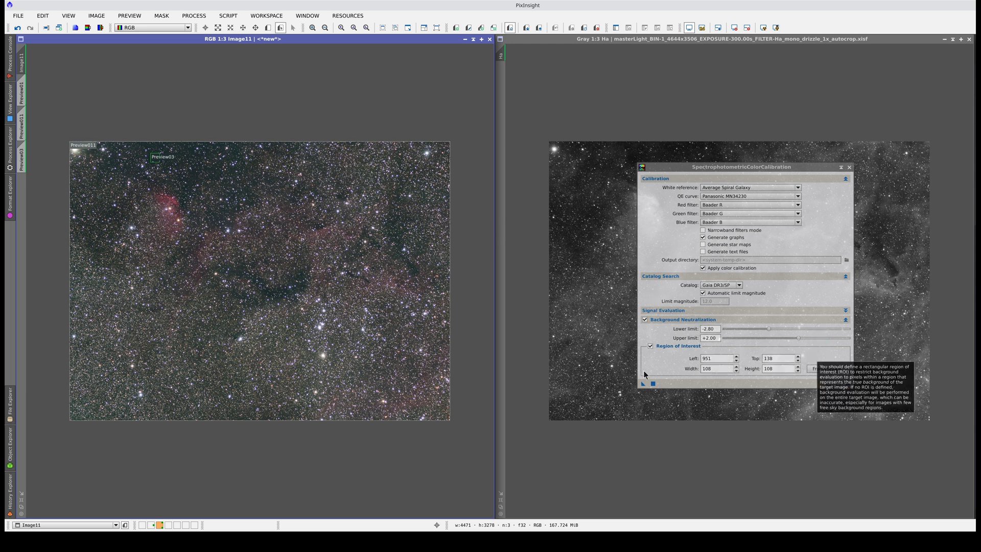
pyautogui.click(664, 385)
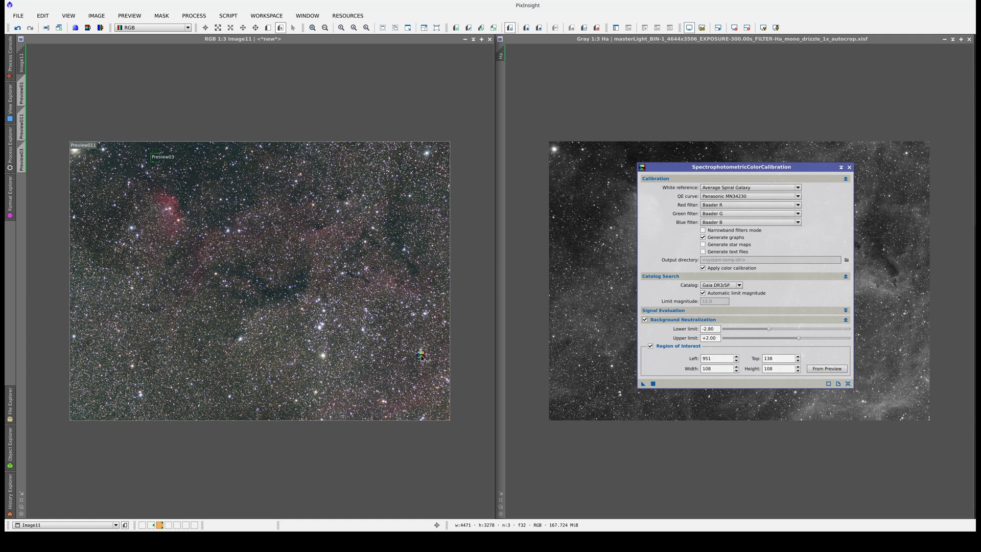
pyautogui.moveTo(421, 356); pyautogui.dragTo(420, 355)
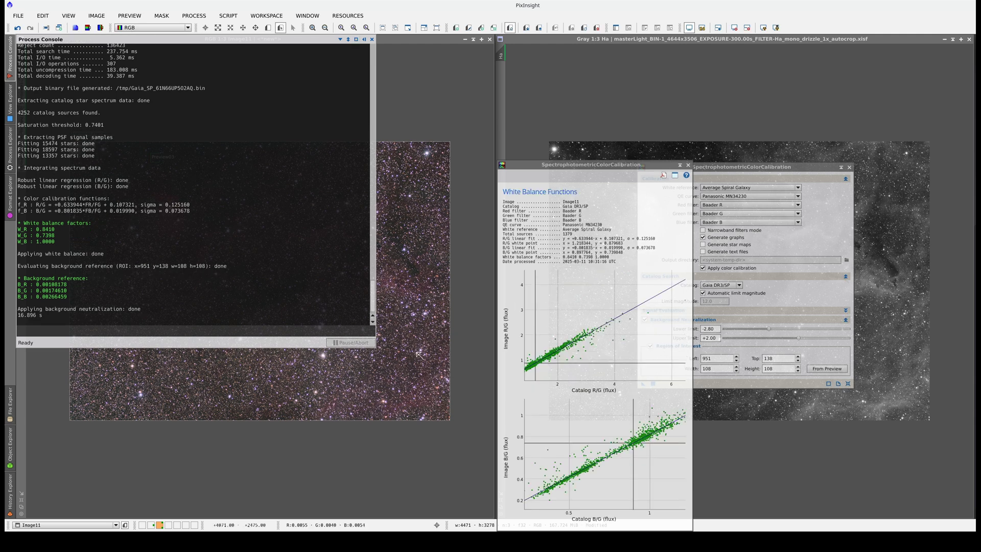
# - Close the white balance graphs and auto-stretch Image11's display with ScreenTransferFunction
pyautogui.click(688, 165)
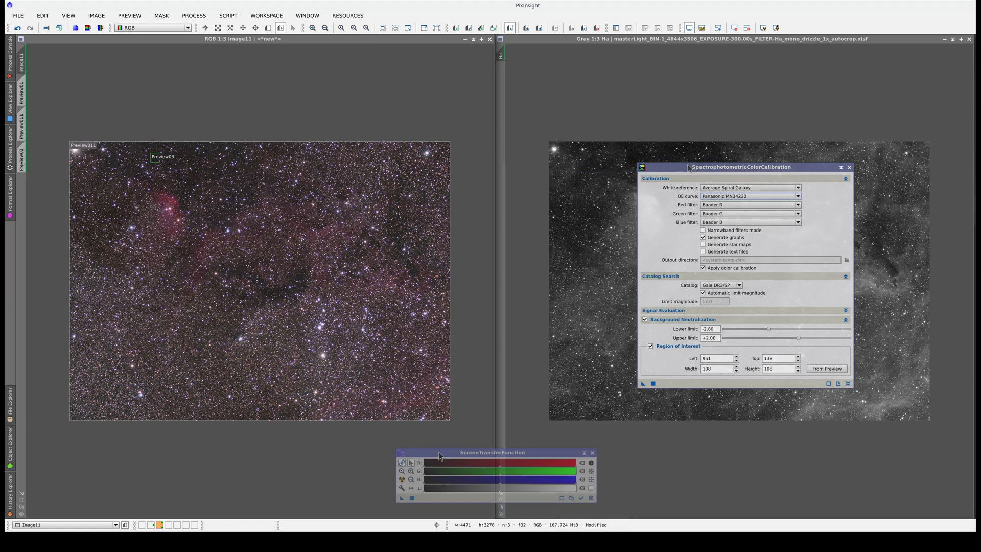
pyautogui.click(404, 483)
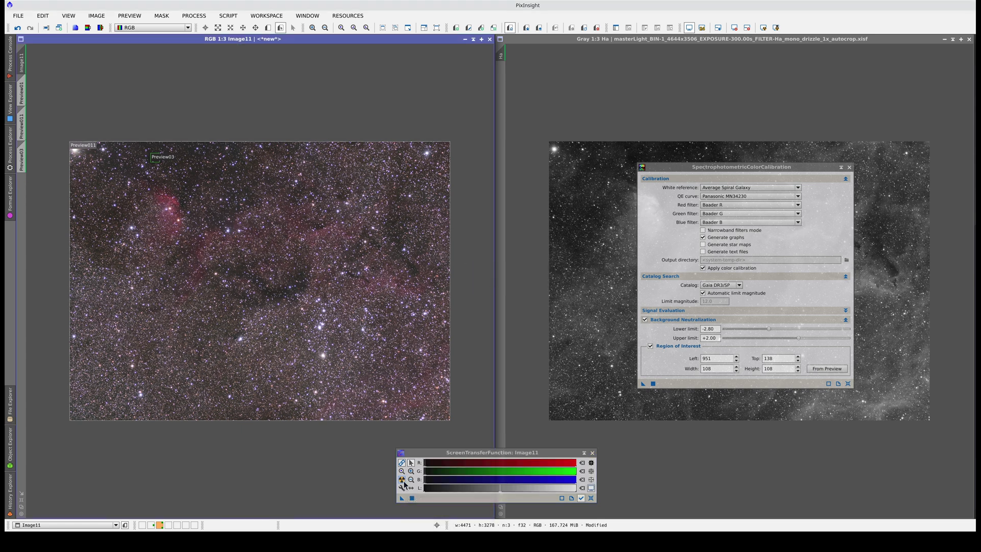
pyautogui.click(592, 454)
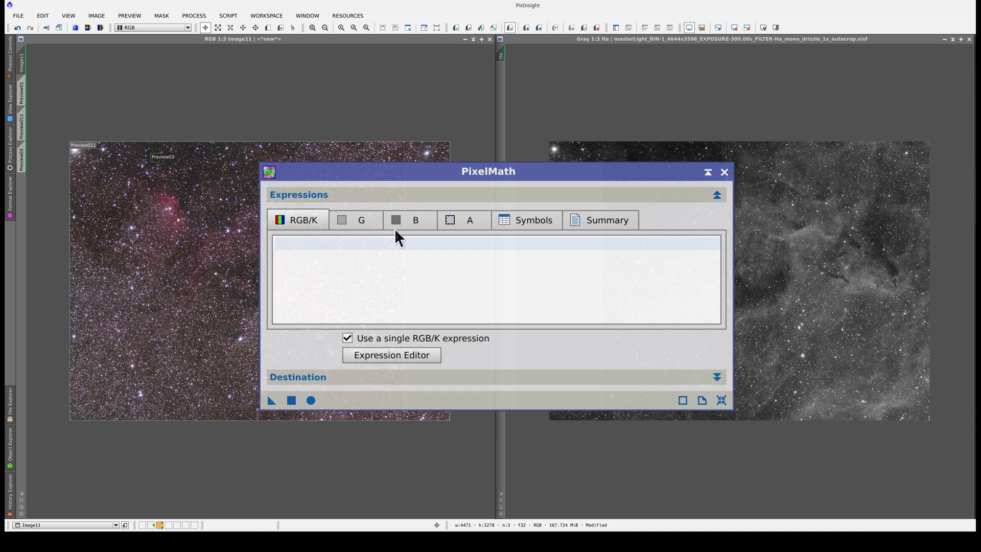
# - Turn off the single RGB/K expression in PixelMath and enter $T for the green and blue channels
pyautogui.click(347, 338)
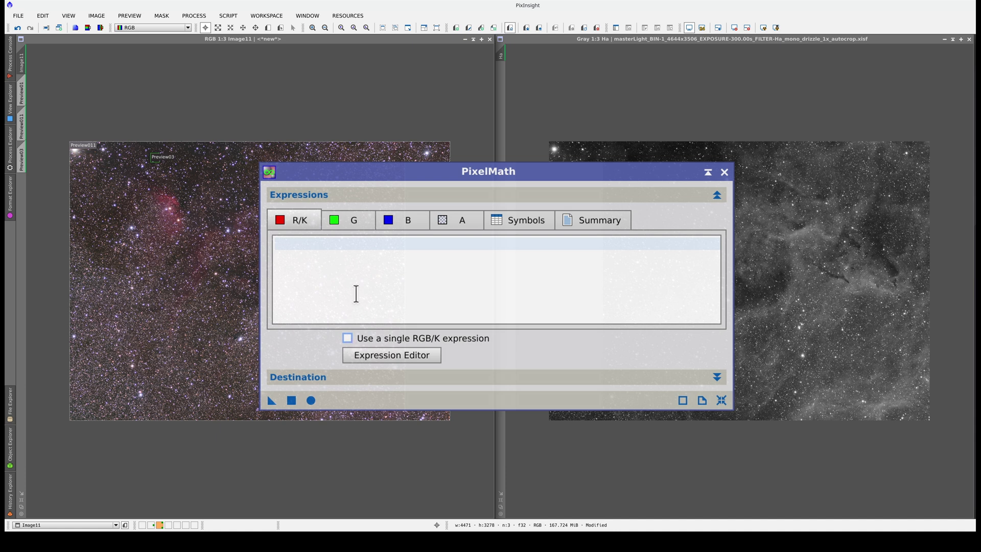
pyautogui.click(351, 220)
pyautogui.write('$T')
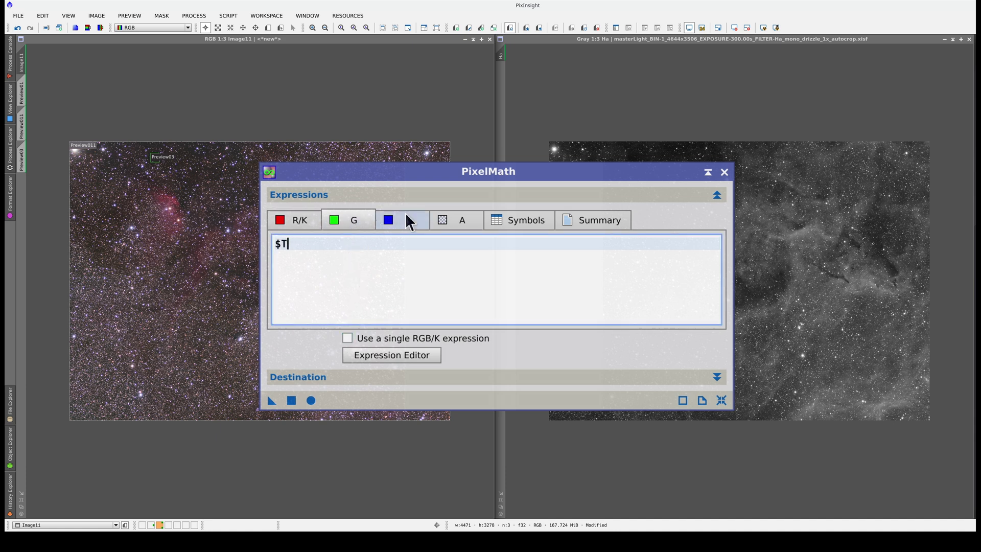
pyautogui.click(407, 220)
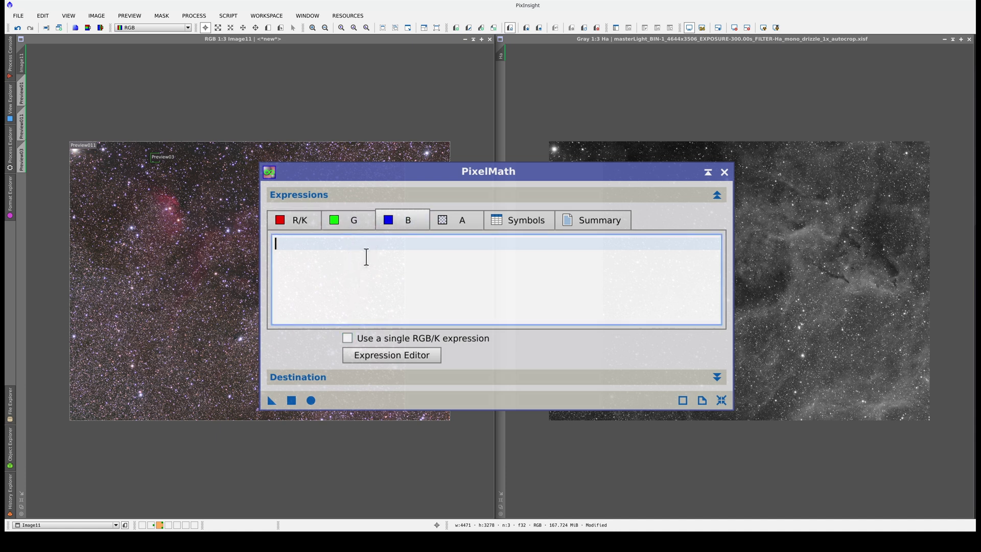
pyautogui.write('$T')
pyautogui.moveTo(294, 238); pyautogui.dragTo(271, 242)
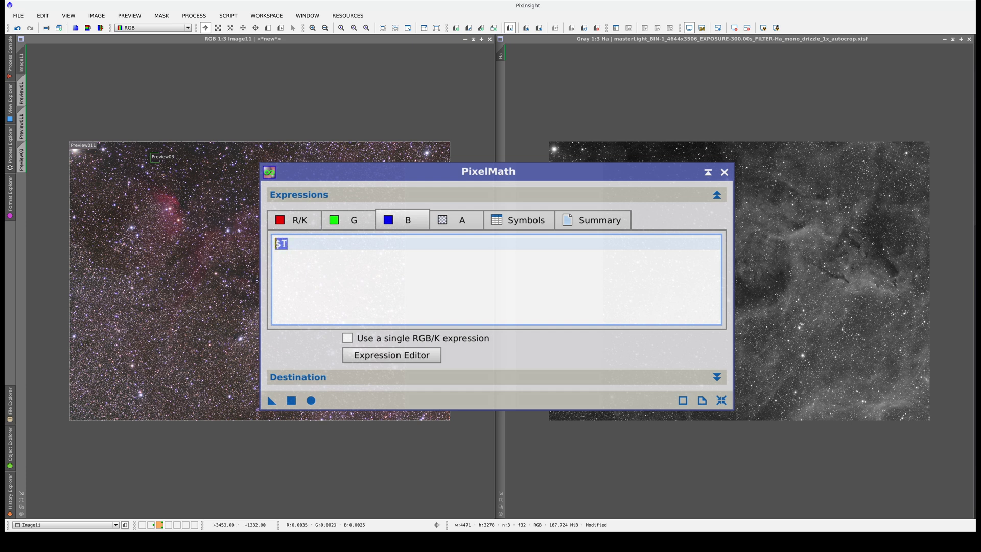
pyautogui.click(292, 219)
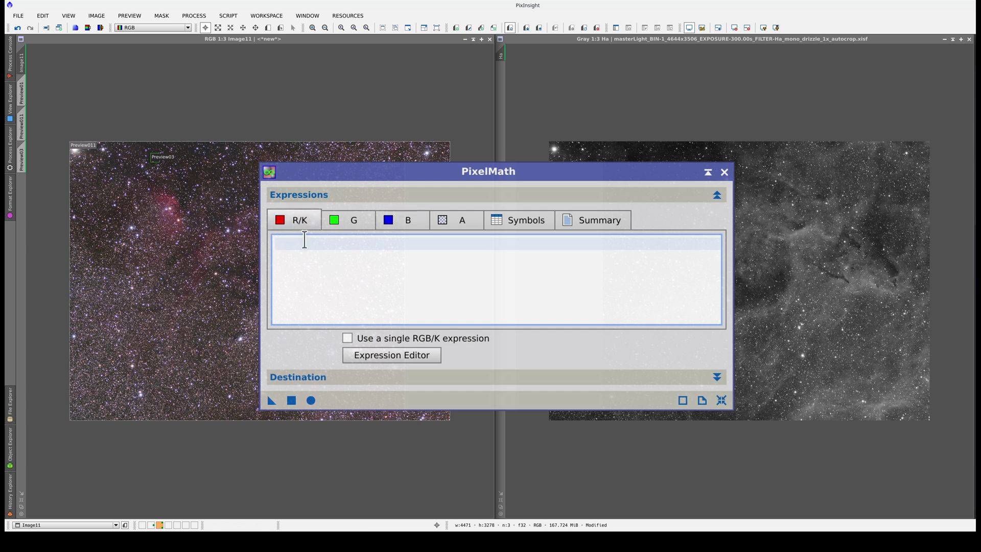
# - Enter the red-channel blend expression $T * k + Ha * ( 1 - k )
pyautogui.write('$T * k + Ha * ( 1 - k )')
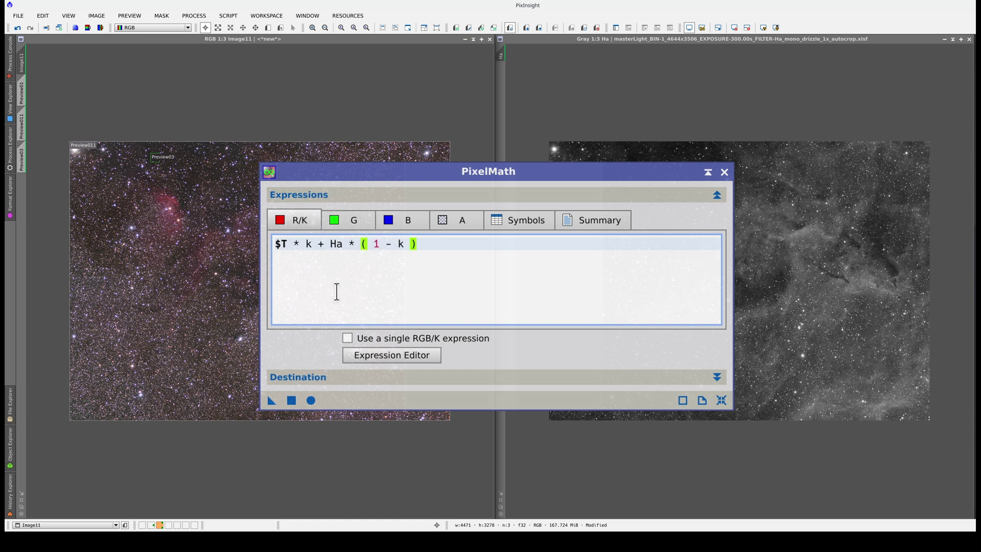
pyautogui.doubleClick(308, 244)
pyautogui.doubleClick(403, 245)
pyautogui.moveTo(397, 248); pyautogui.dragTo(373, 246)
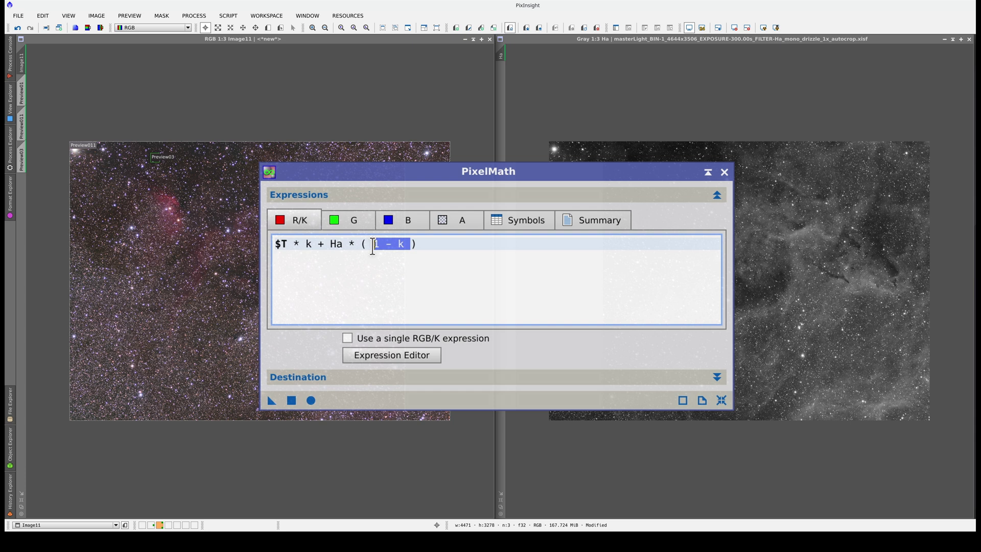
pyautogui.doubleClick(309, 244)
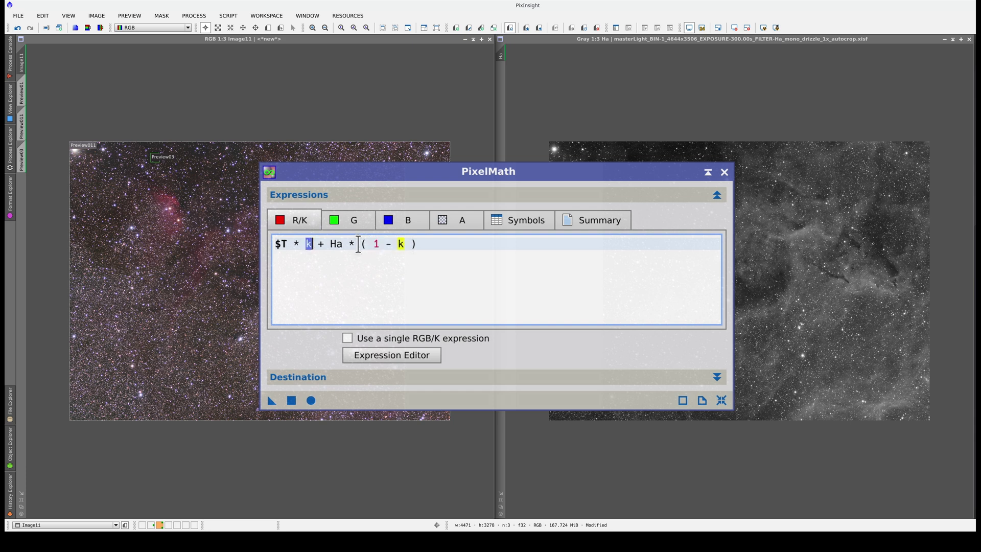
pyautogui.moveTo(361, 244); pyautogui.dragTo(418, 244)
# - Declare k = 0.5 in Symbols and on a new first line reading .symbols k = 0.5;
pyautogui.click(516, 221)
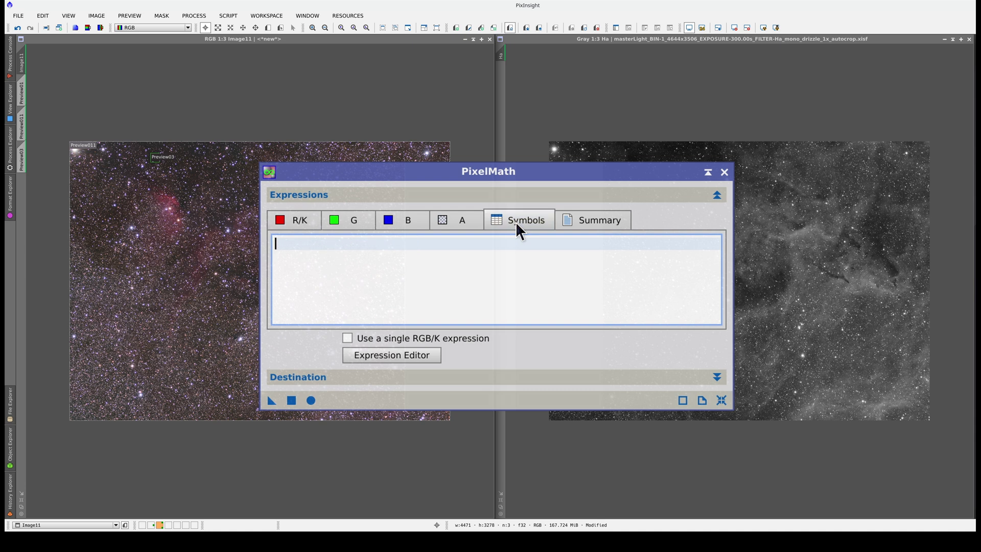
pyautogui.write('k = 0.5')
pyautogui.click(299, 220)
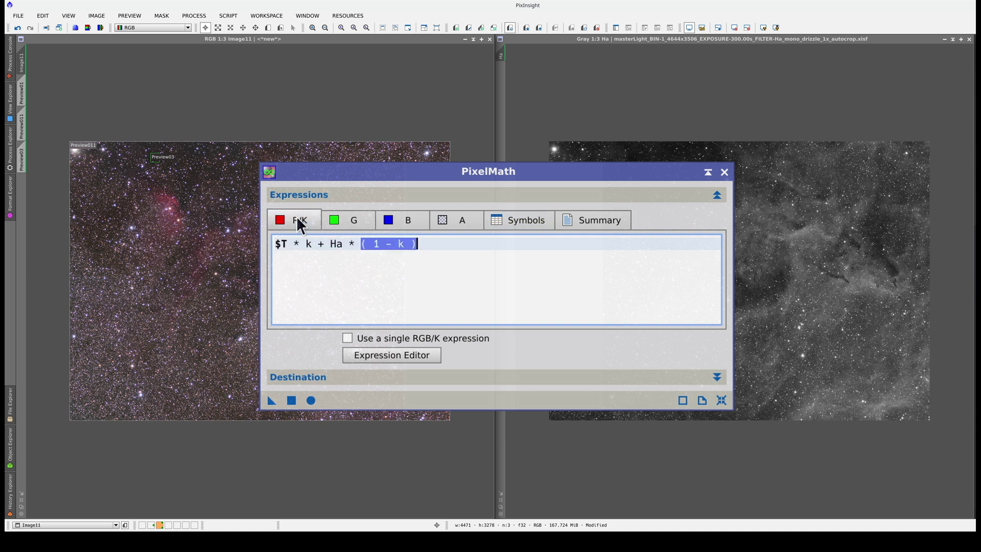
pyautogui.doubleClick(308, 244)
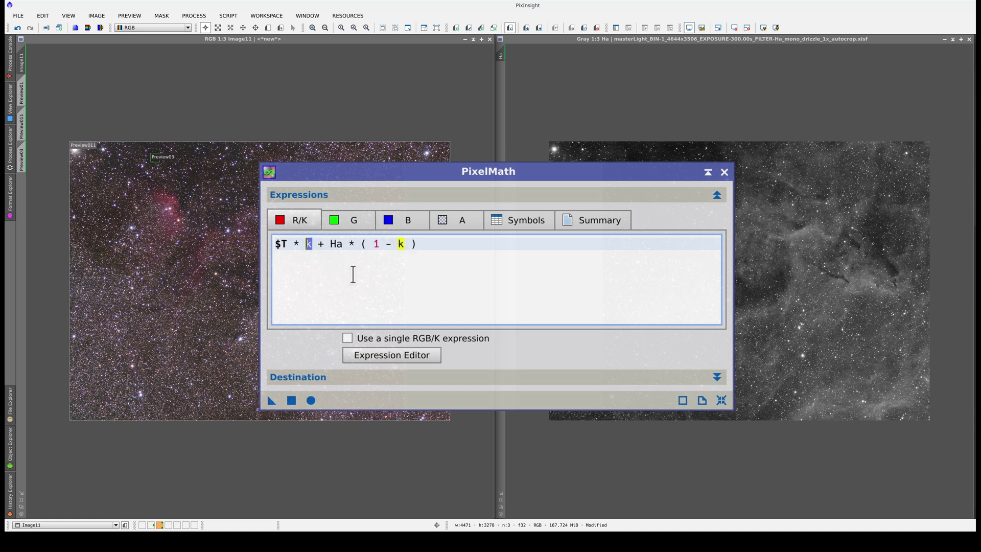
pyautogui.click(374, 244)
pyautogui.moveTo(374, 245); pyautogui.dragTo(406, 244)
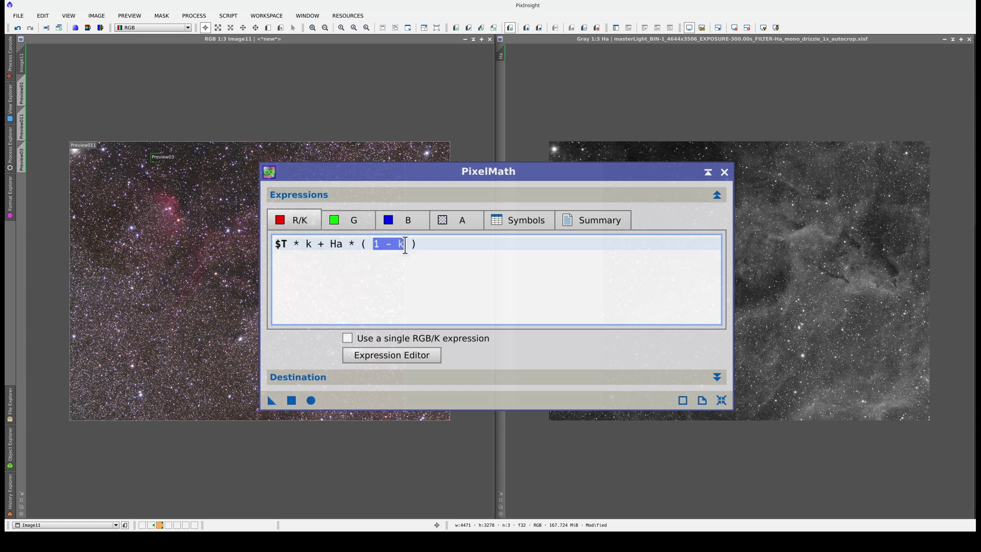
pyautogui.click(275, 244)
pyautogui.press('Return')
pyautogui.press('Up')
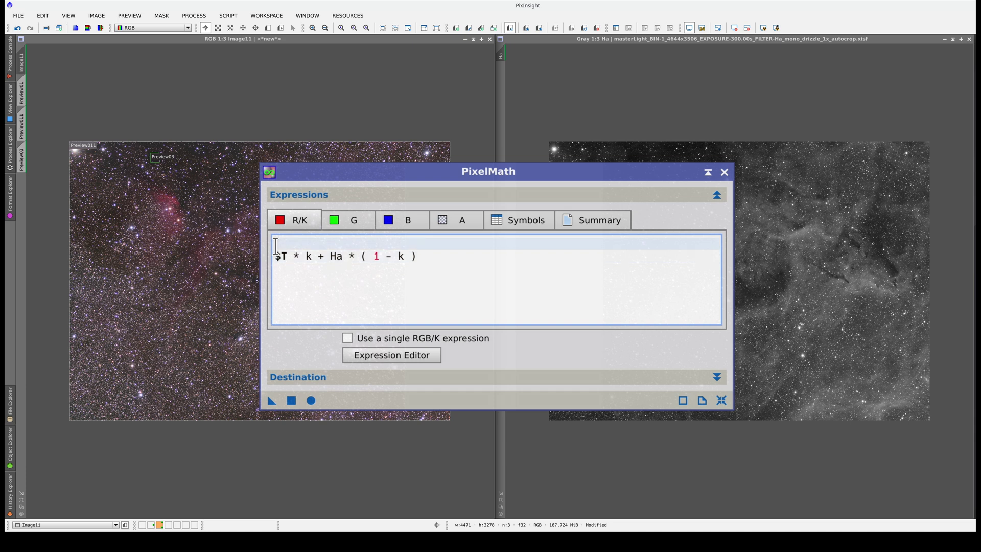
pyautogui.write('.symbols k = 0.5;')
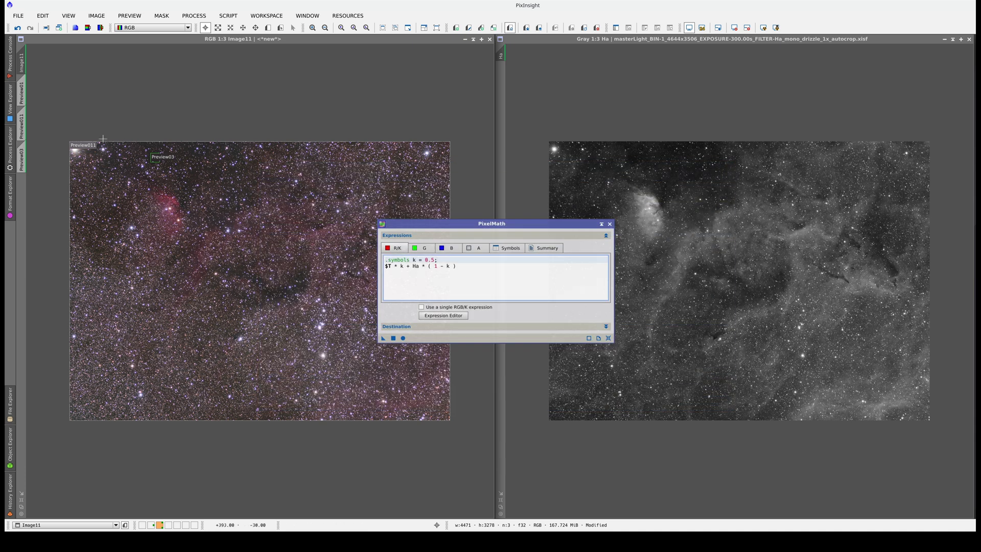
# - Apply the k = 0.5 Ha blend to Preview01 and compare it with the STF link toggled
pyautogui.click(22, 94)
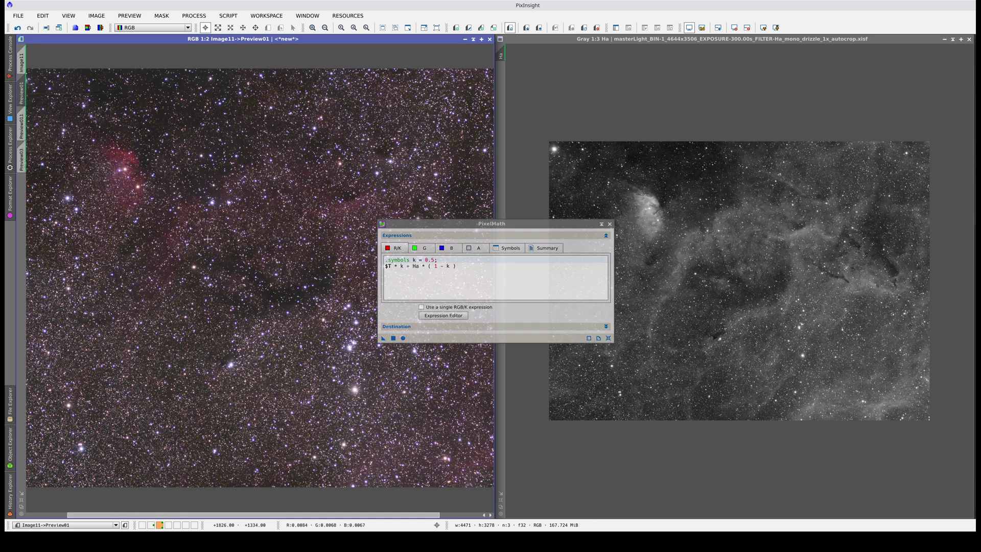
pyautogui.moveTo(384, 338); pyautogui.dragTo(302, 329)
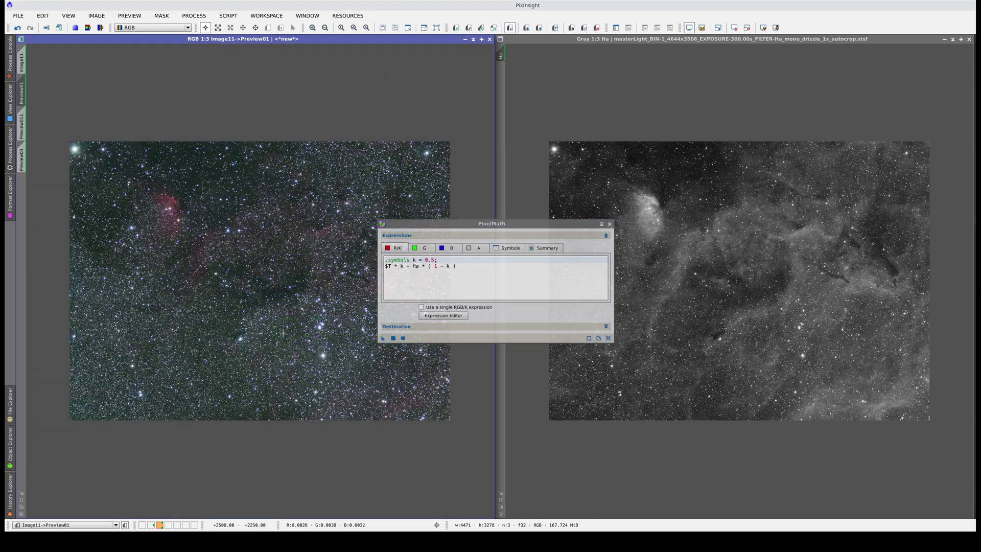
pyautogui.moveTo(428, 225); pyautogui.dragTo(539, 284)
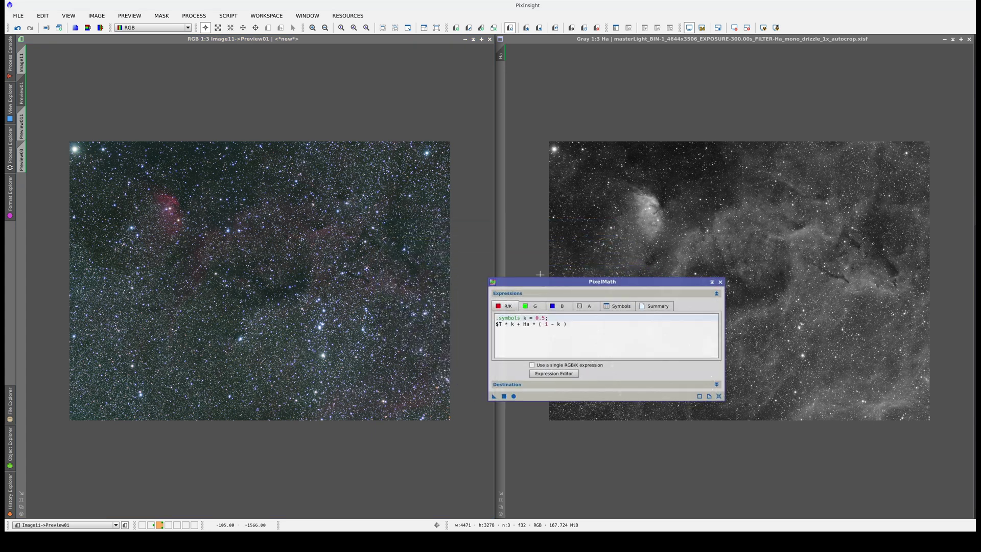
pyautogui.click(556, 28)
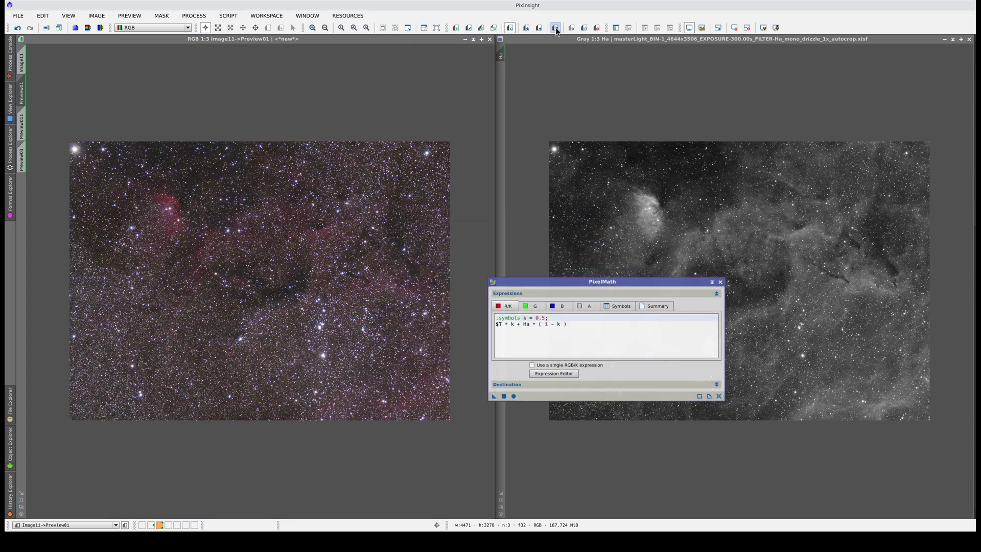
pyautogui.click(556, 29)
pyautogui.moveTo(578, 329); pyautogui.dragTo(488, 307)
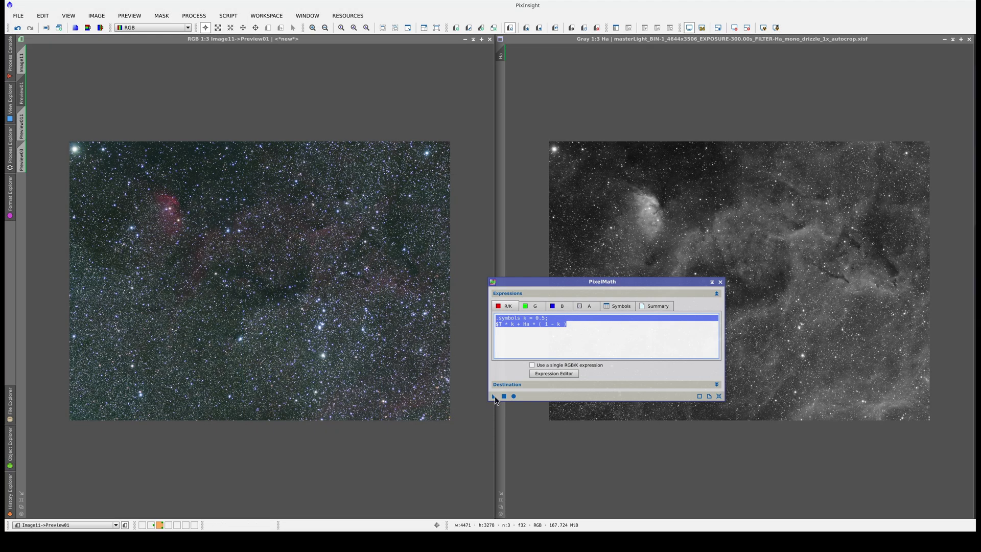
# - Apply the same PixelMath blend to the whole Image11
pyautogui.moveTo(427, 353); pyautogui.dragTo(22, 63)
pyautogui.moveTo(163, 182); pyautogui.dragTo(169, 189)
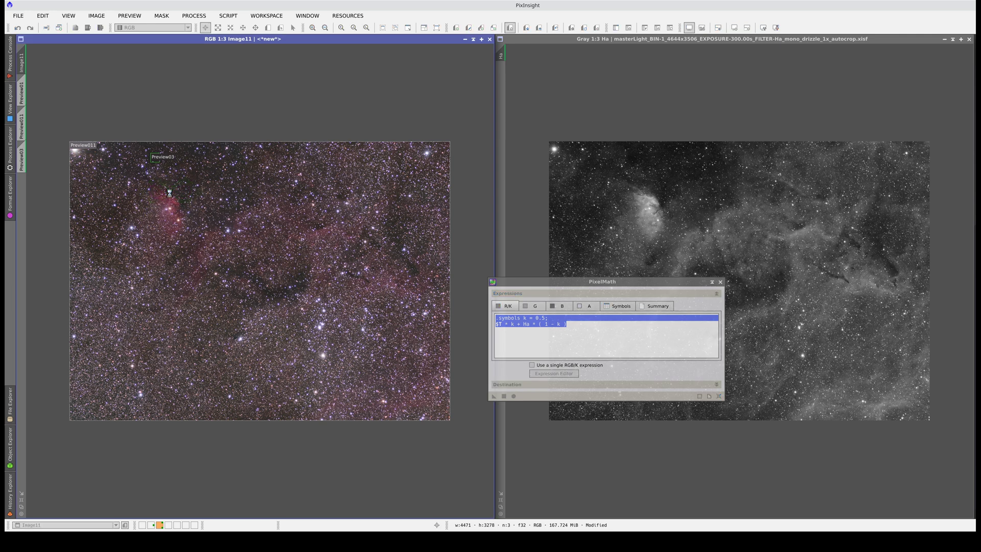
pyautogui.click(9, 158)
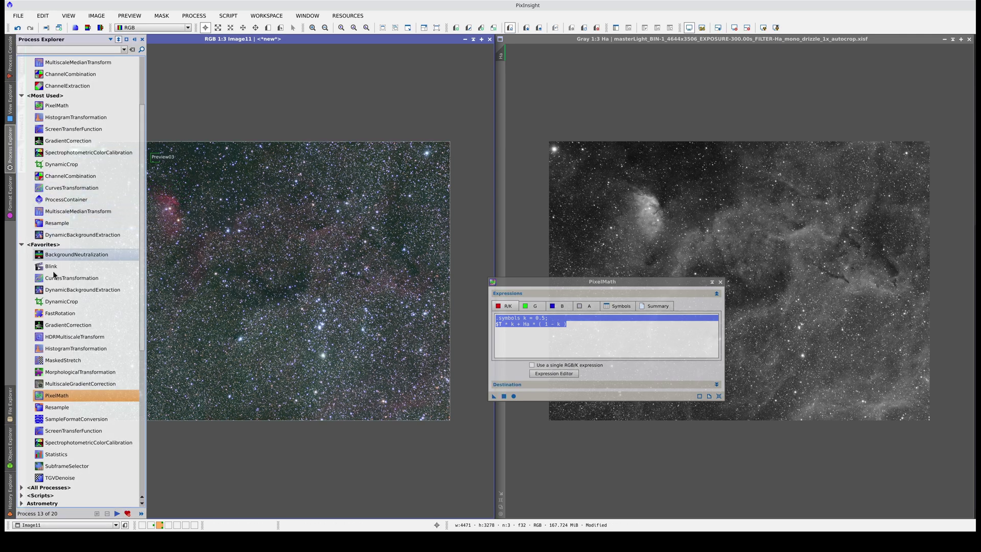
# - Rerun SpectrophotometricColorCalibration on the Ha-blended Image11 and close the white balance graphs
pyautogui.doubleClick(87, 443)
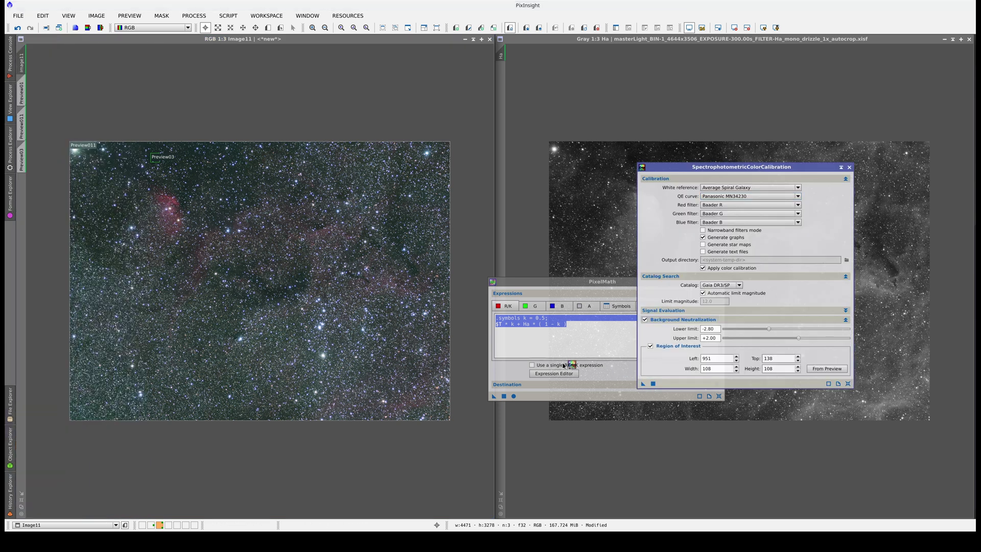
pyautogui.moveTo(318, 293); pyautogui.dragTo(317, 291)
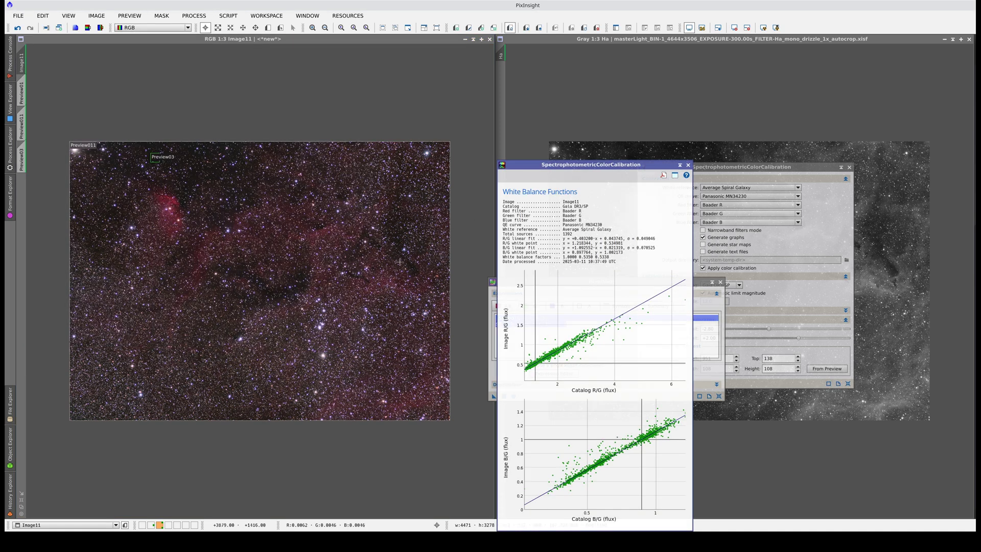
pyautogui.click(687, 165)
pyautogui.click(421, 262)
pyautogui.hotkey('ctrl', 'a')
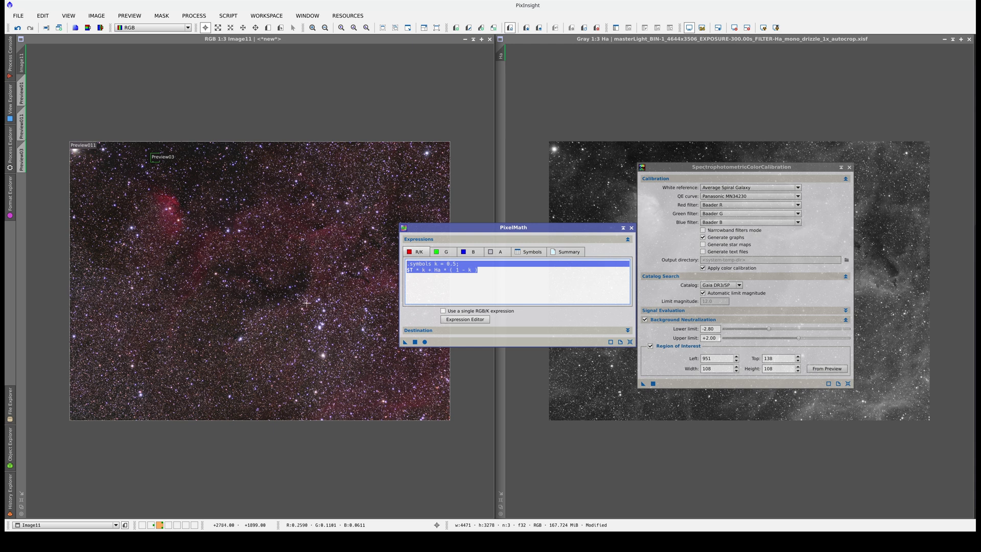
# - Open Image11's History Explorer and compare the latest state with the pre-blend calibration
pyautogui.rightClick(329, 257)
pyautogui.click(357, 330)
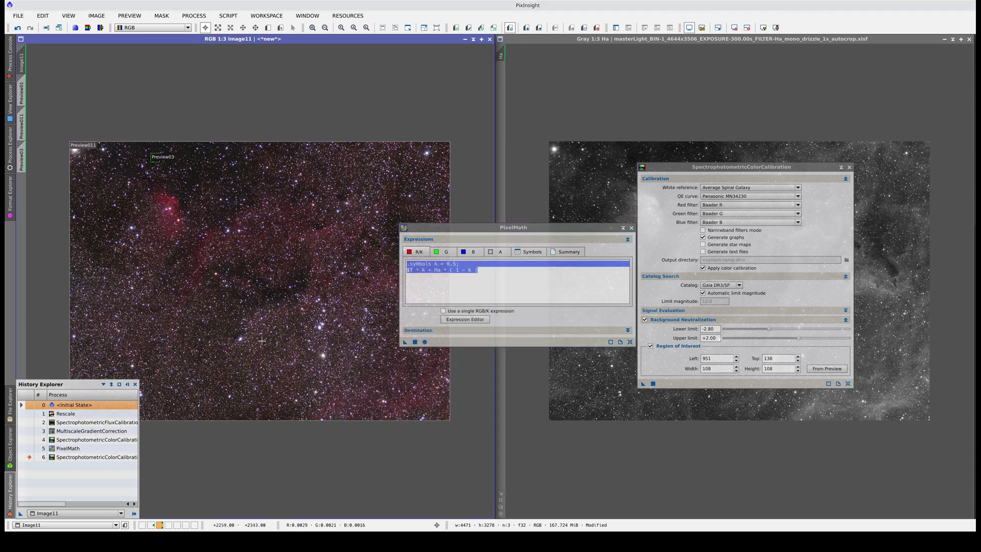
pyautogui.click(31, 414)
pyautogui.click(31, 441)
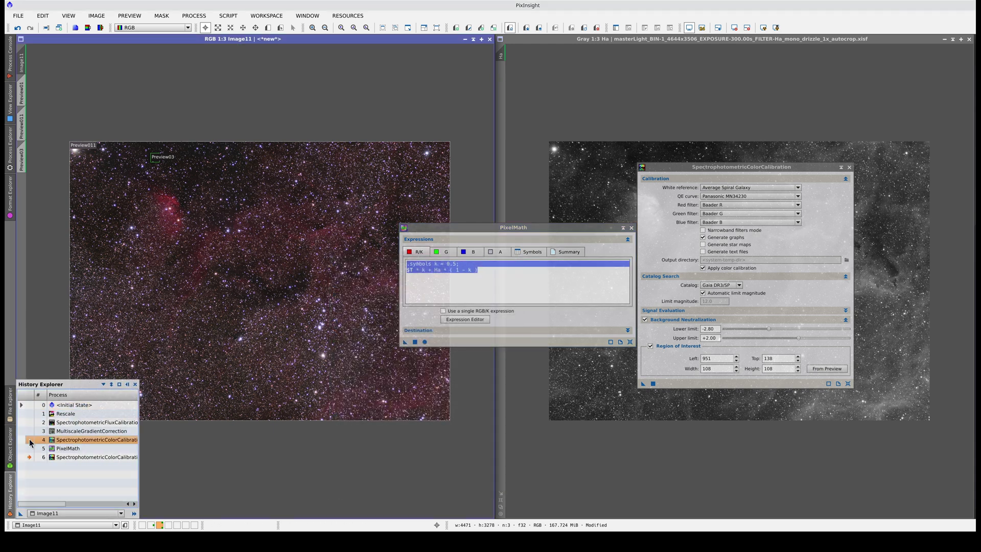
pyautogui.click(29, 457)
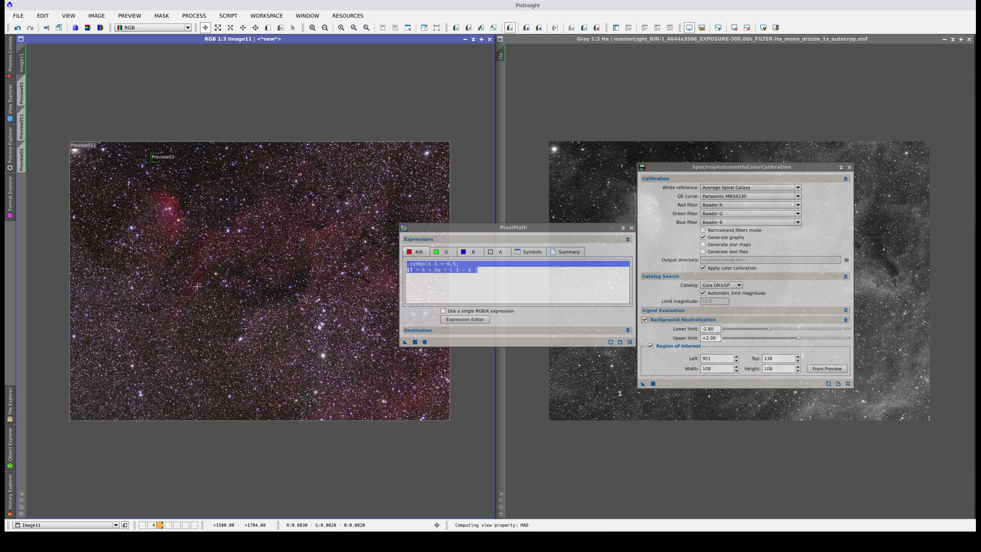
pyautogui.moveTo(12, 496)
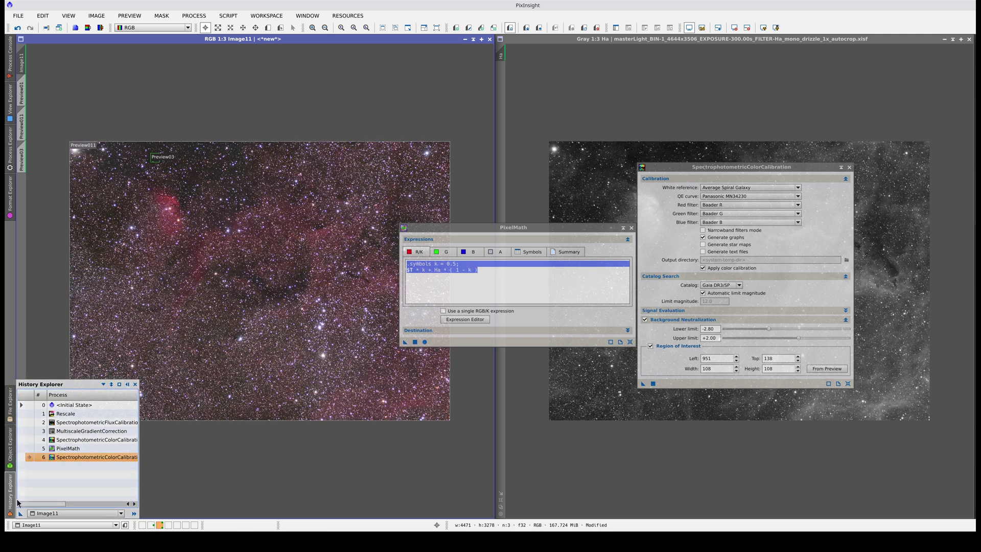
pyautogui.click(28, 441)
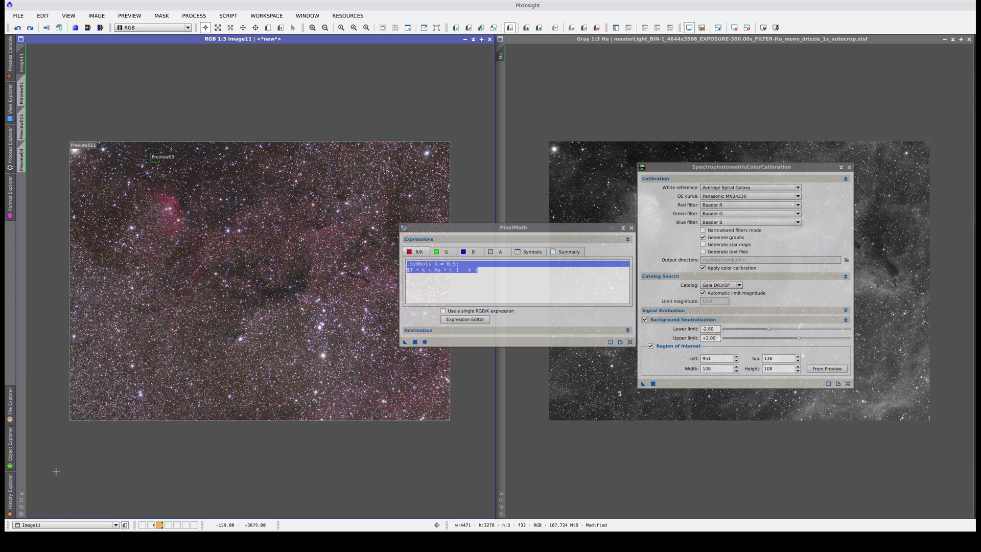
# - Toggle between the Ha-blended and pre-blend states with auto STF, ending on the pre-blend state
pyautogui.click(8, 493)
pyautogui.click(29, 458)
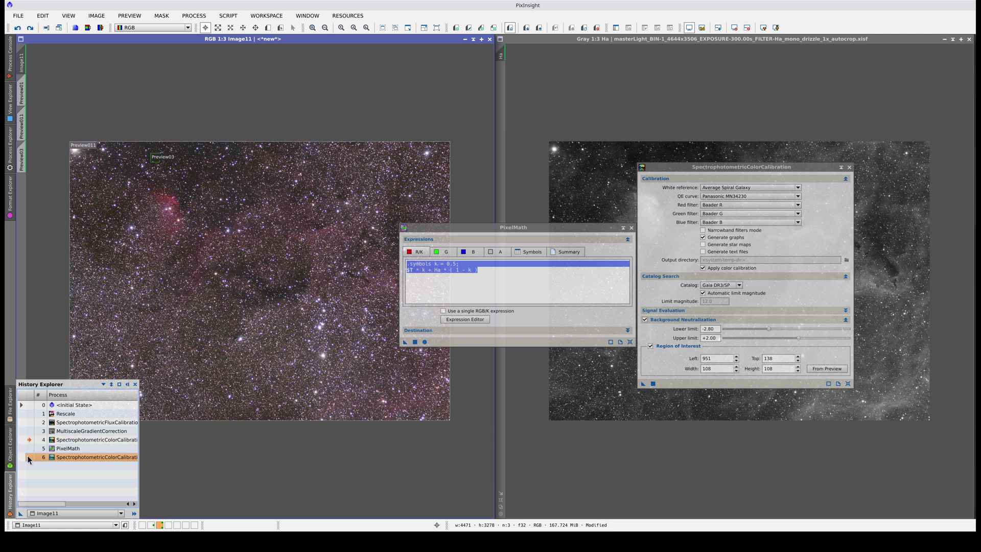
pyautogui.hotkey('ctrl', 'a')
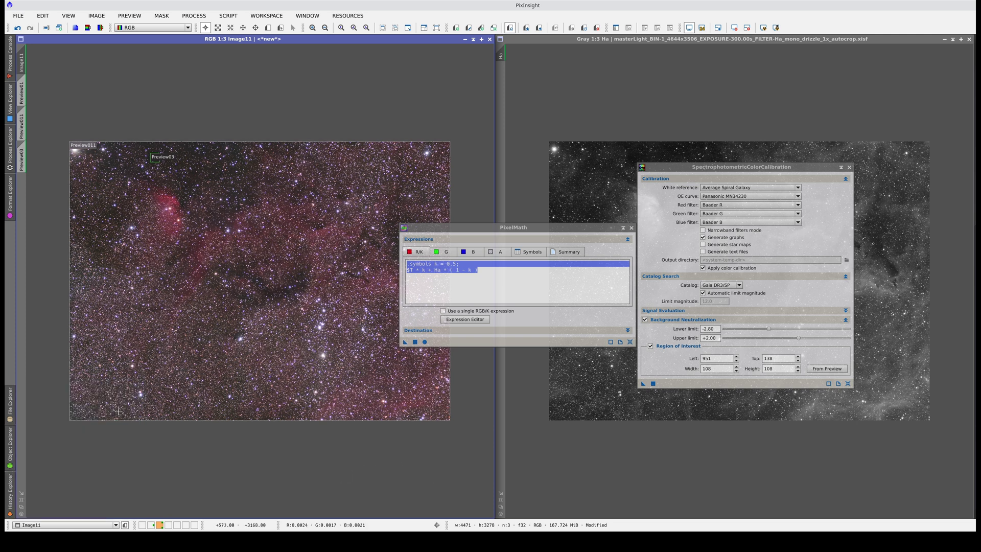
pyautogui.click(10, 507)
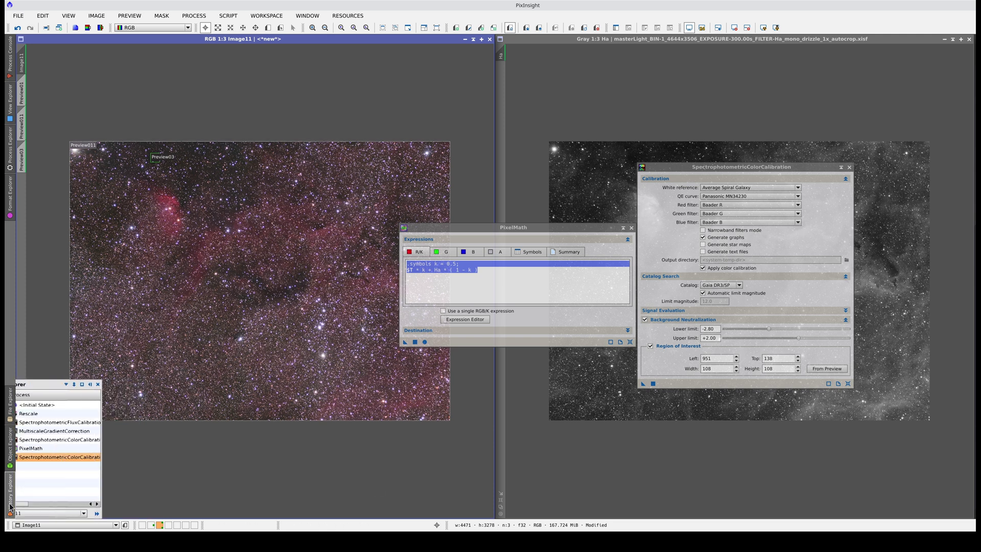
pyautogui.click(29, 442)
pyautogui.doubleClick(28, 442)
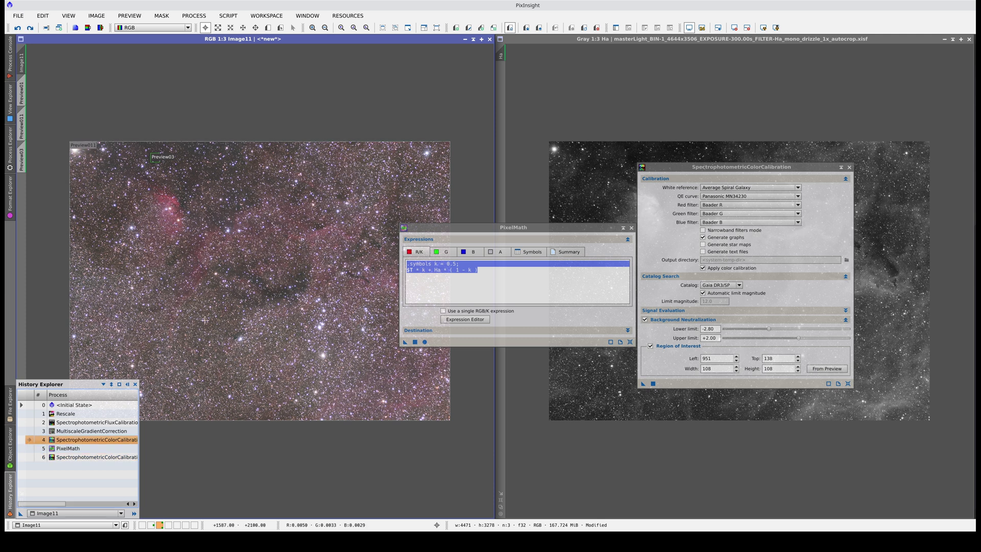
pyautogui.hotkey('ctrl', 'a')
pyautogui.click(455, 263)
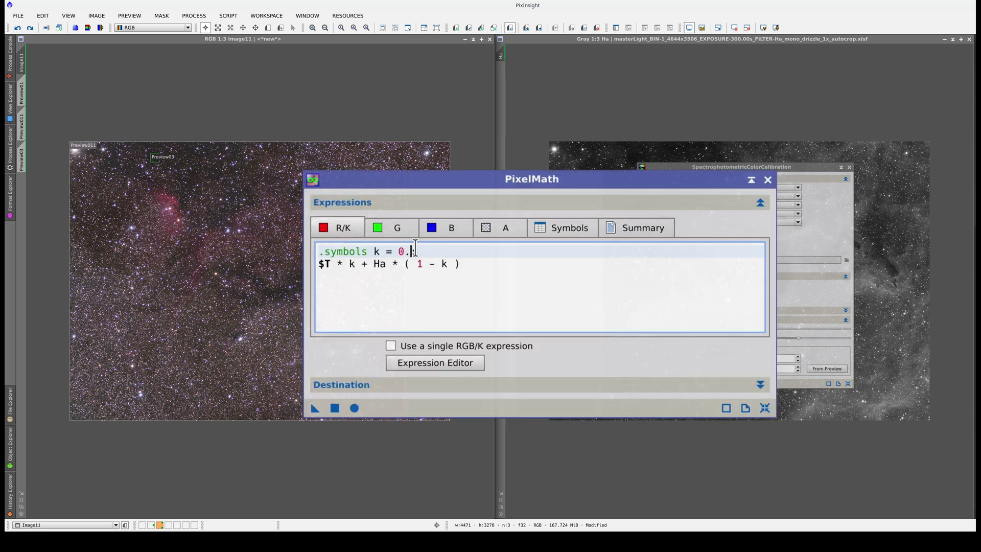
# - Change k to 0.15, apply the PixelMath Ha blend to Image11, and rerun spectrophotometric calibration
pyautogui.write('5')
pyautogui.click(353, 268)
pyautogui.doubleClick(352, 265)
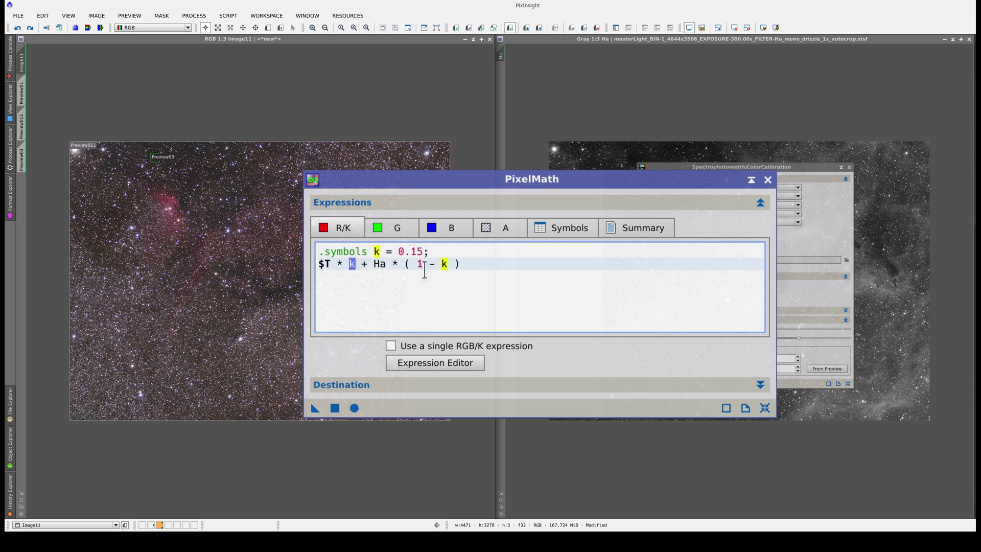
pyautogui.moveTo(449, 264); pyautogui.dragTo(416, 265)
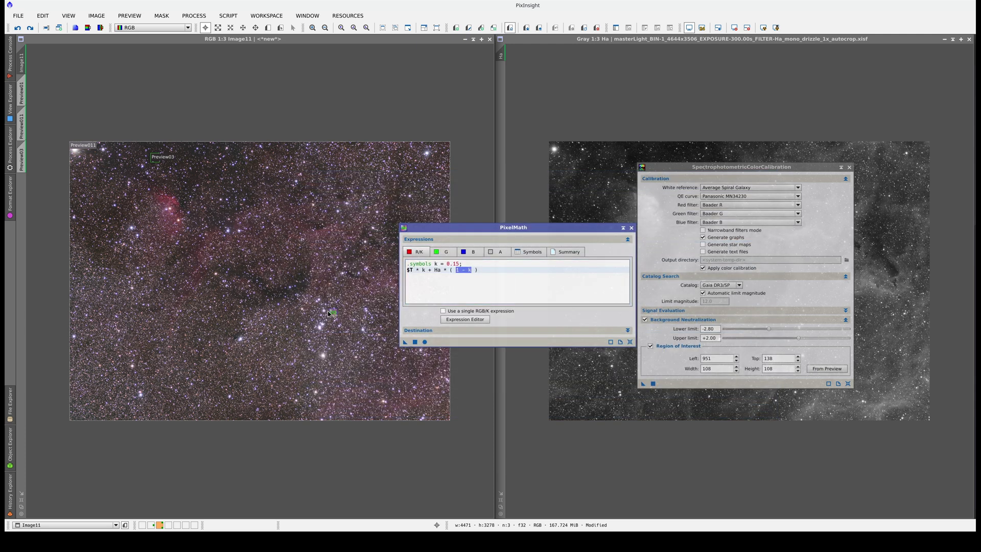
pyautogui.moveTo(316, 306); pyautogui.dragTo(317, 307)
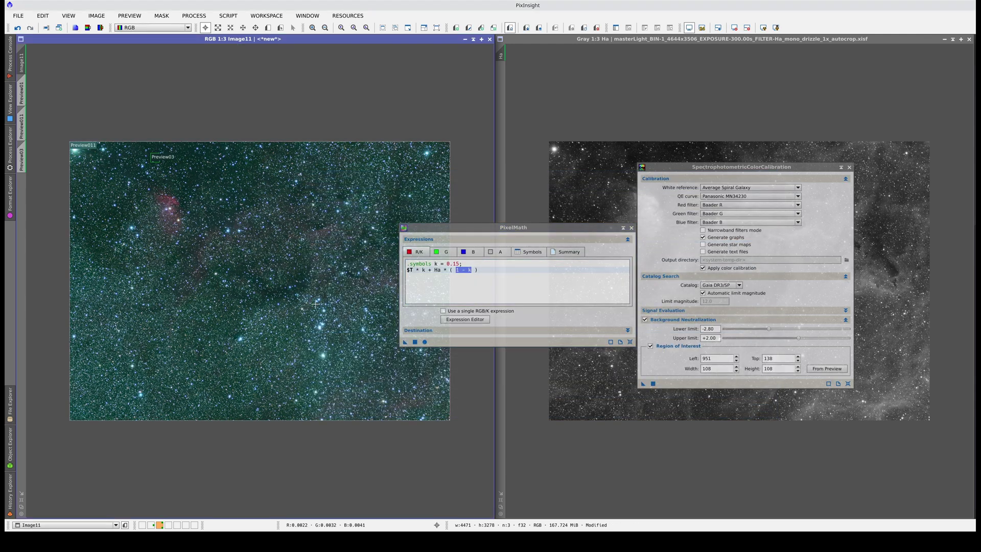
pyautogui.moveTo(643, 383); pyautogui.dragTo(385, 352)
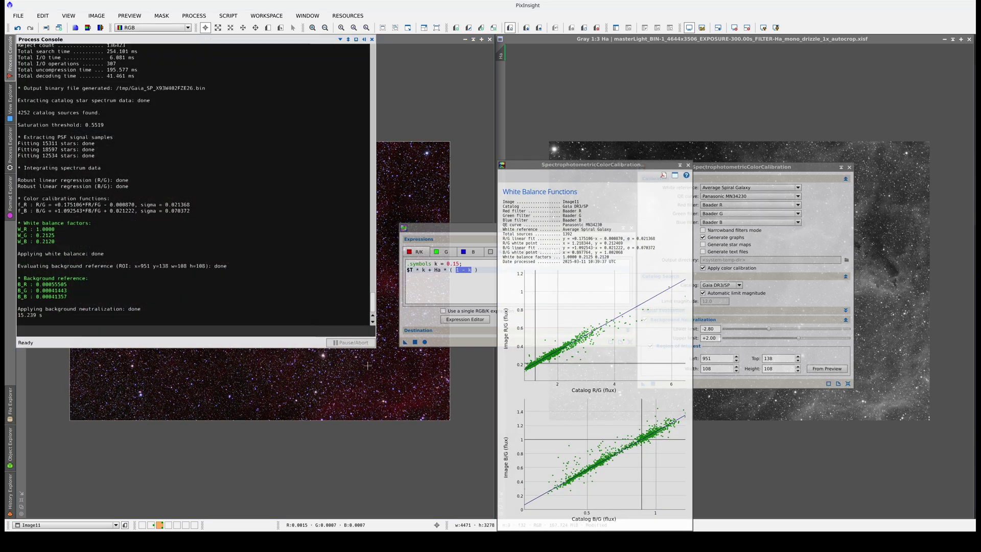
# - Auto-stretch the k = 0.15 result, then revert Image11 to its pre-PixelMath state and re-stretch for comparison
pyautogui.click(688, 164)
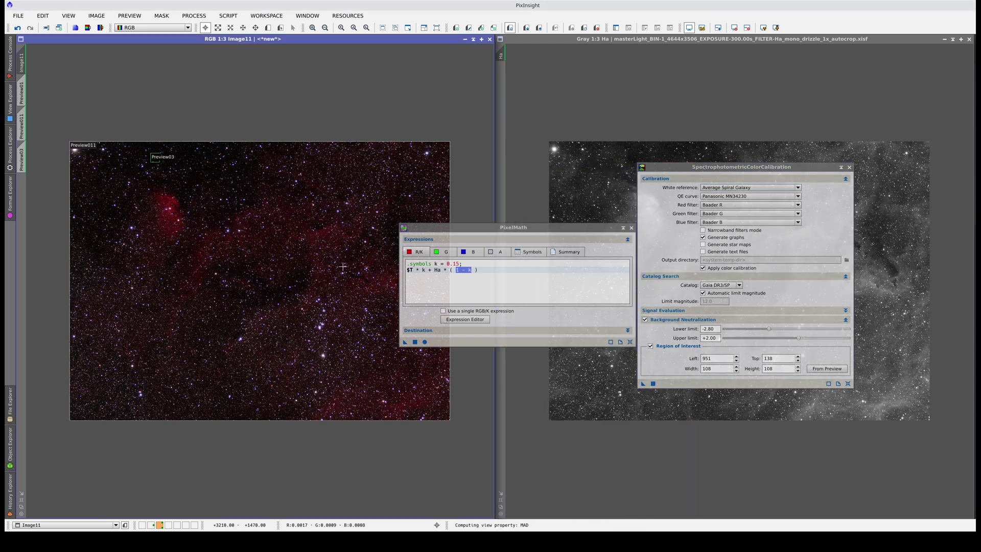
pyautogui.hotkey('ctrl', 'a')
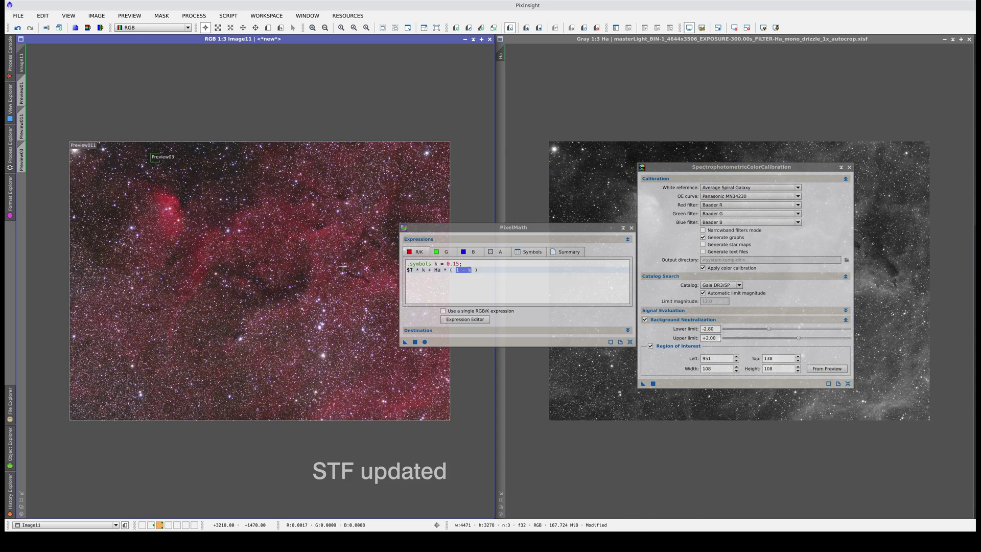
pyautogui.rightClick(342, 267)
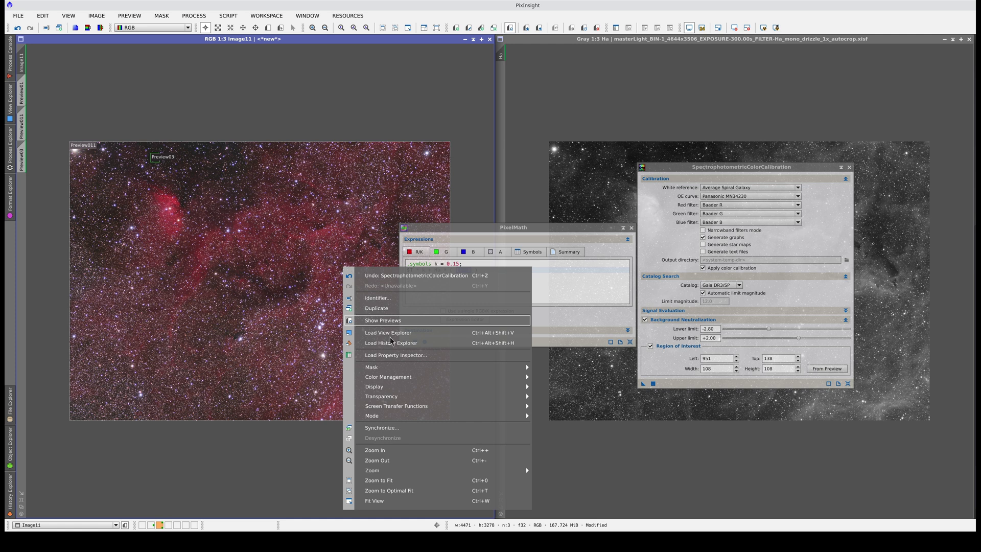
pyautogui.click(236, 367)
pyautogui.click(10, 493)
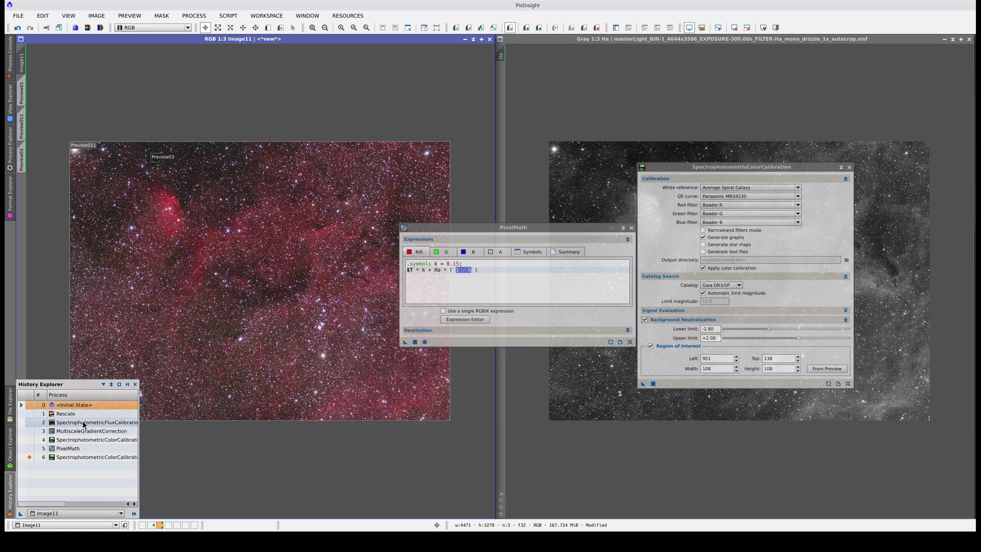
pyautogui.click(28, 441)
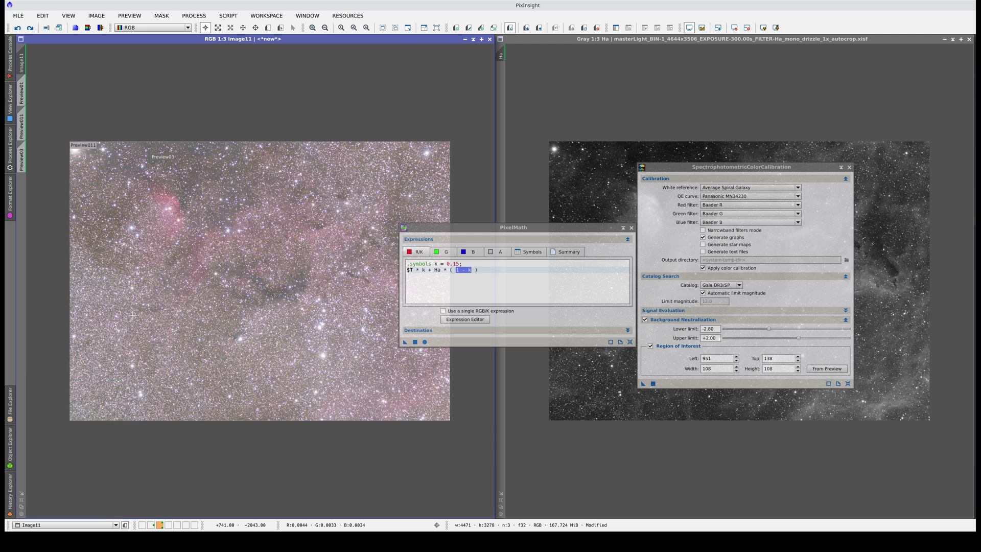
pyautogui.hotkey('ctrl', 'a')
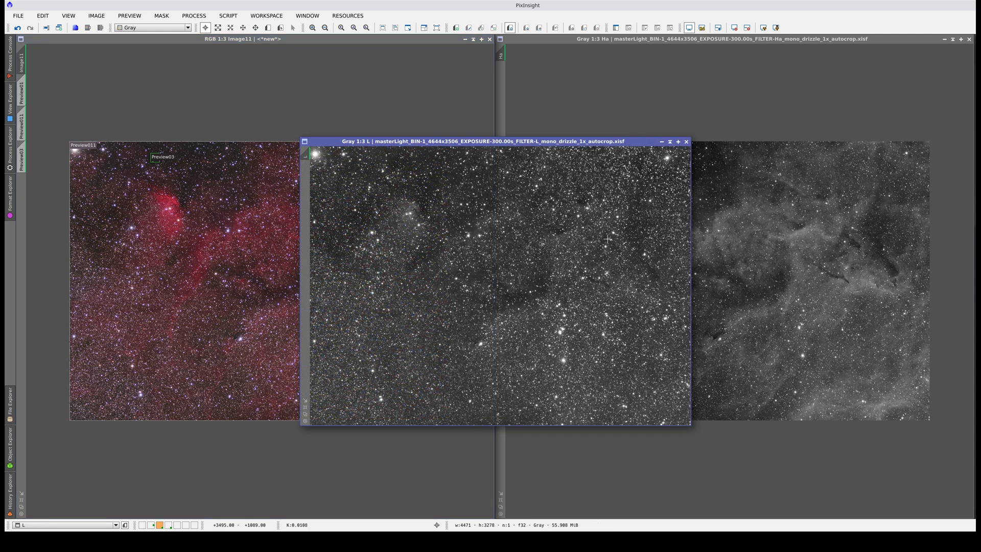
# - Bring Image11 forward for comparison, then return the L master image to the front
pyautogui.click(235, 200)
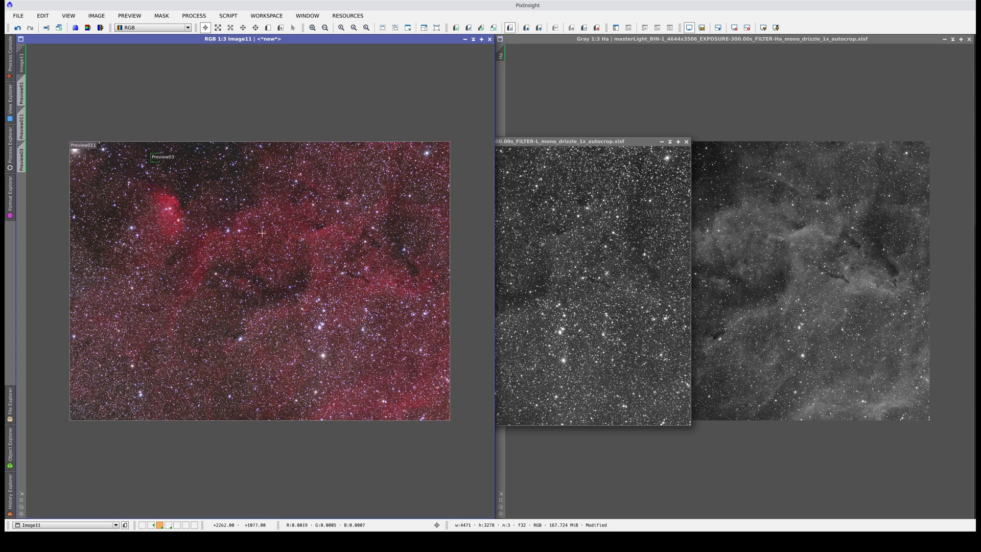
pyautogui.click(518, 241)
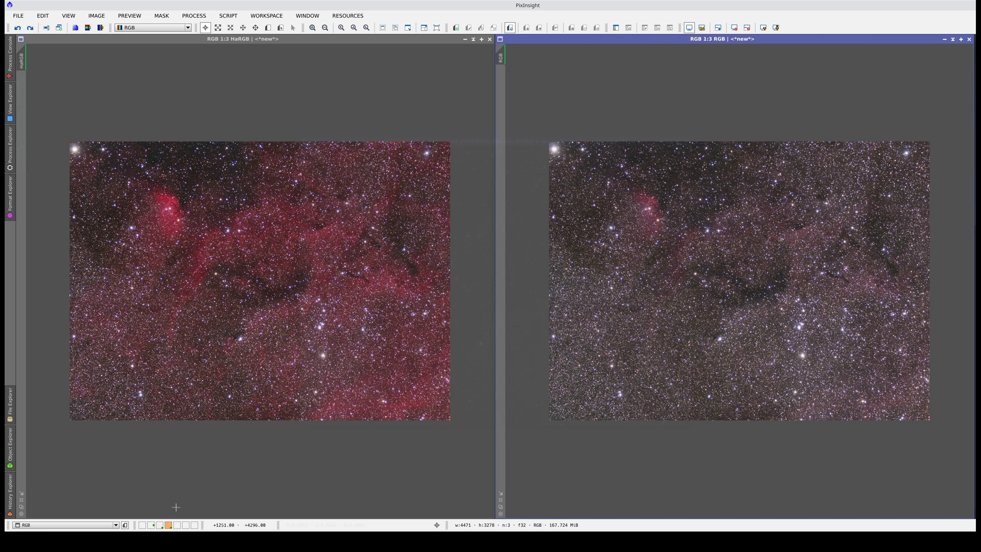
# - Activate the tiled HaRGB, RGB, then HaRGB windows in turn to compare them
pyautogui.click(216, 244)
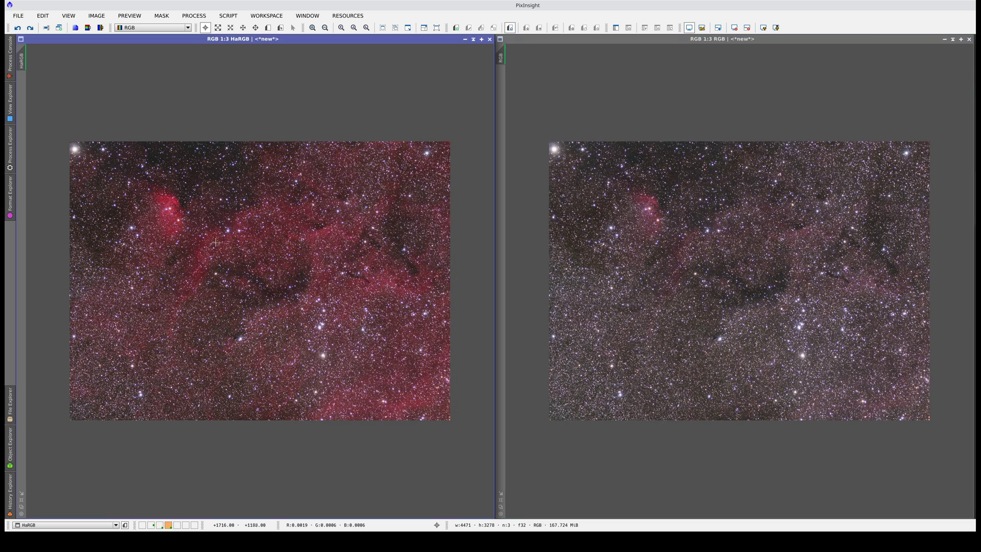
pyautogui.click(613, 251)
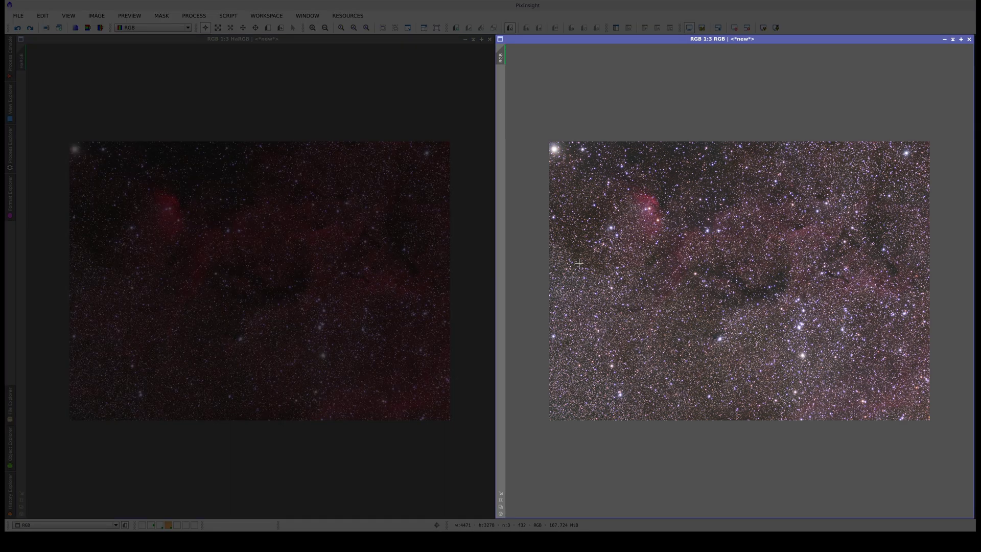
pyautogui.click(240, 262)
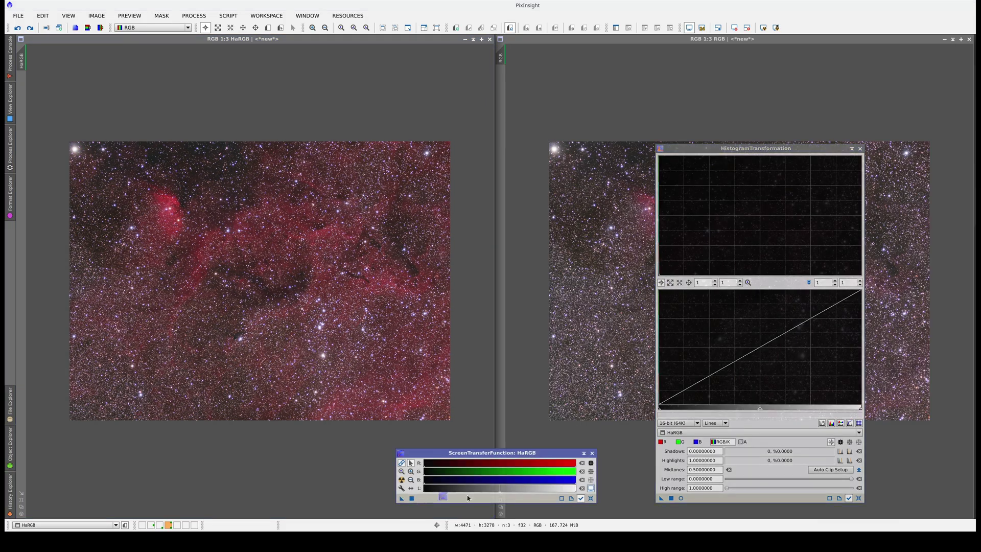
# - Permanently stretch HaRGB using its STF in HistogramTransformation, then reset its screen stretch
pyautogui.moveTo(467, 497); pyautogui.dragTo(708, 501)
pyautogui.click(672, 498)
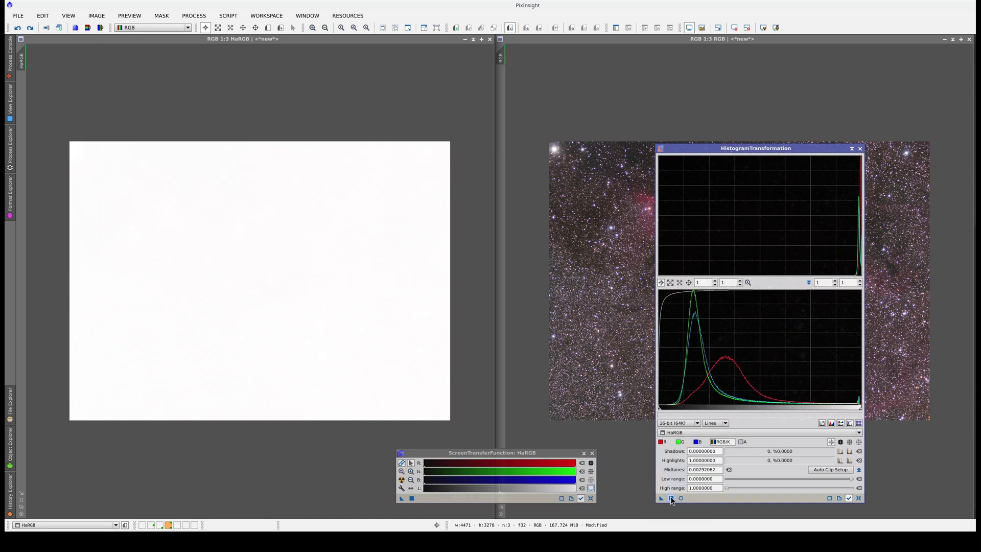
pyautogui.click(690, 28)
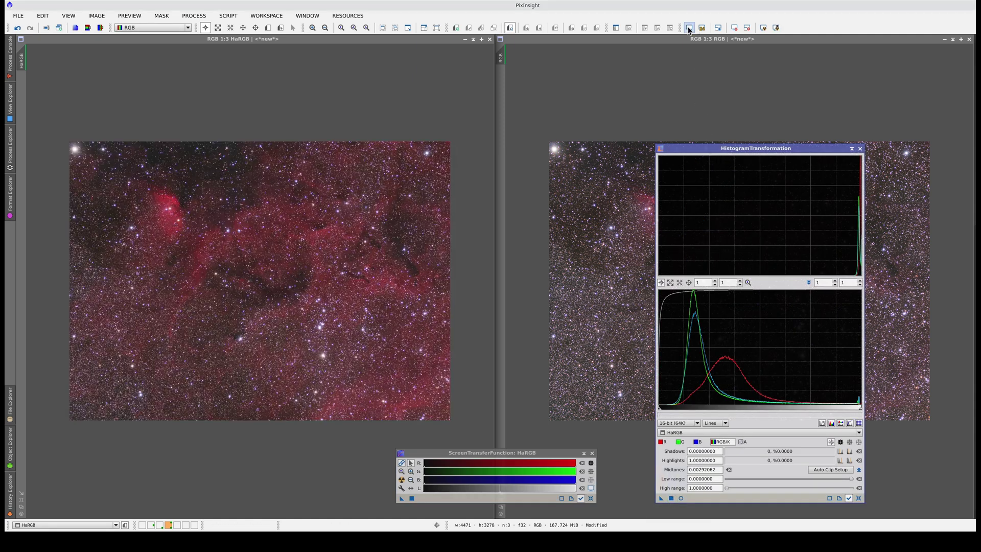
pyautogui.moveTo(722, 150); pyautogui.dragTo(235, 144)
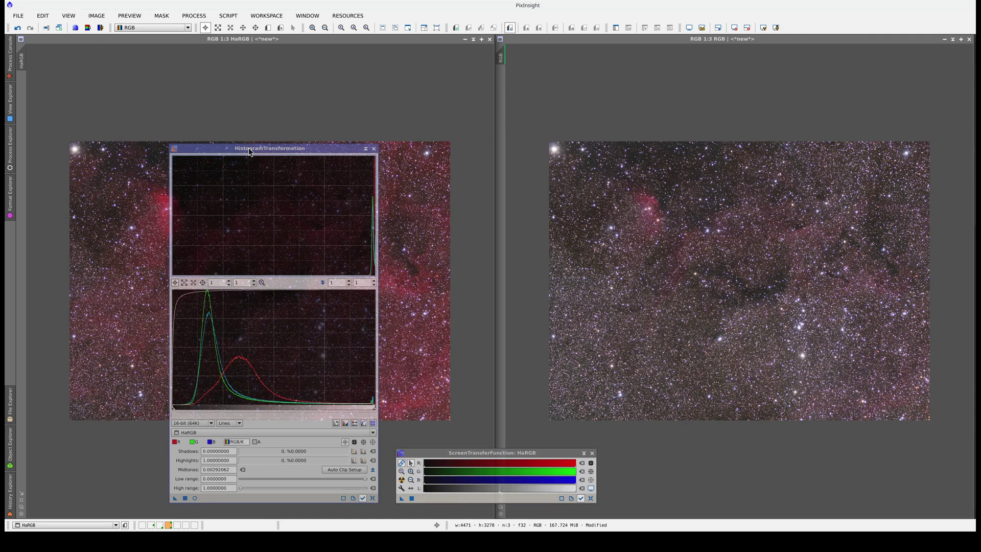
# - Permanently stretch the RGB image the same way and reset its screen stretch
pyautogui.click(580, 267)
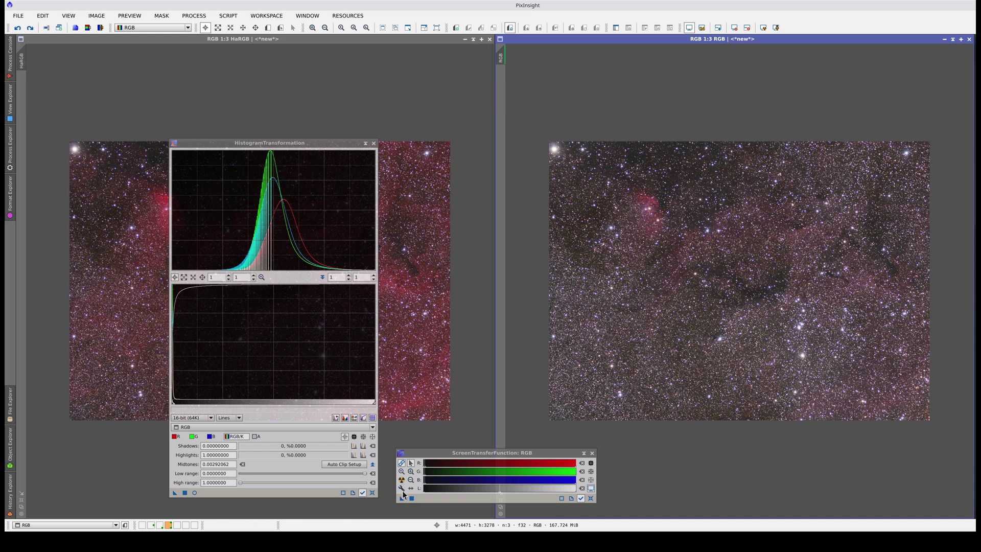
pyautogui.moveTo(402, 499); pyautogui.dragTo(281, 494)
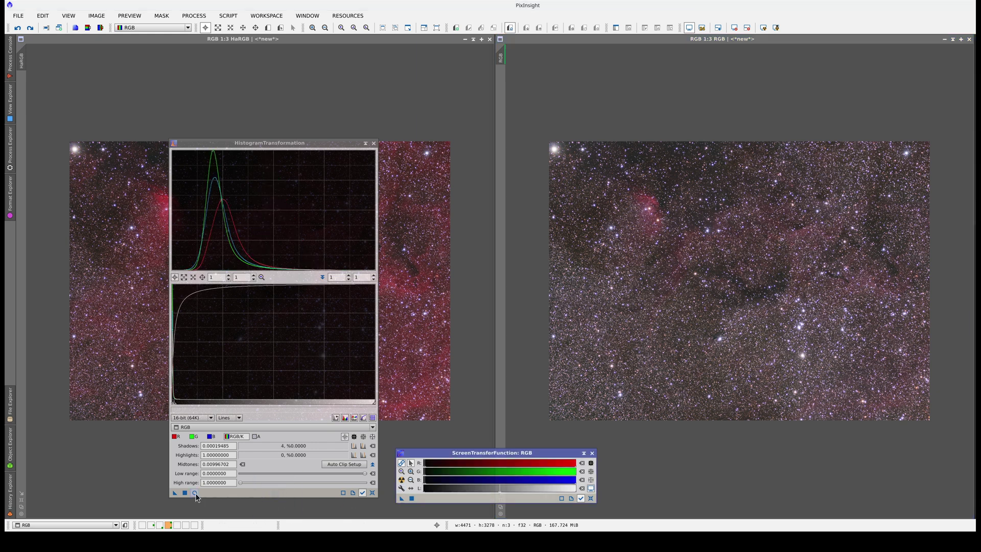
pyautogui.moveTo(174, 494); pyautogui.dragTo(632, 321)
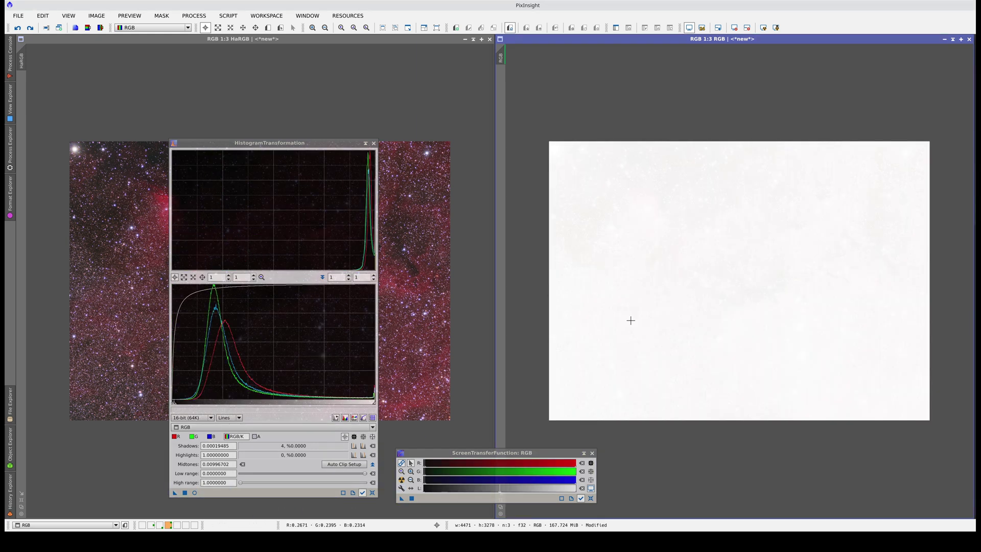
pyautogui.click(690, 27)
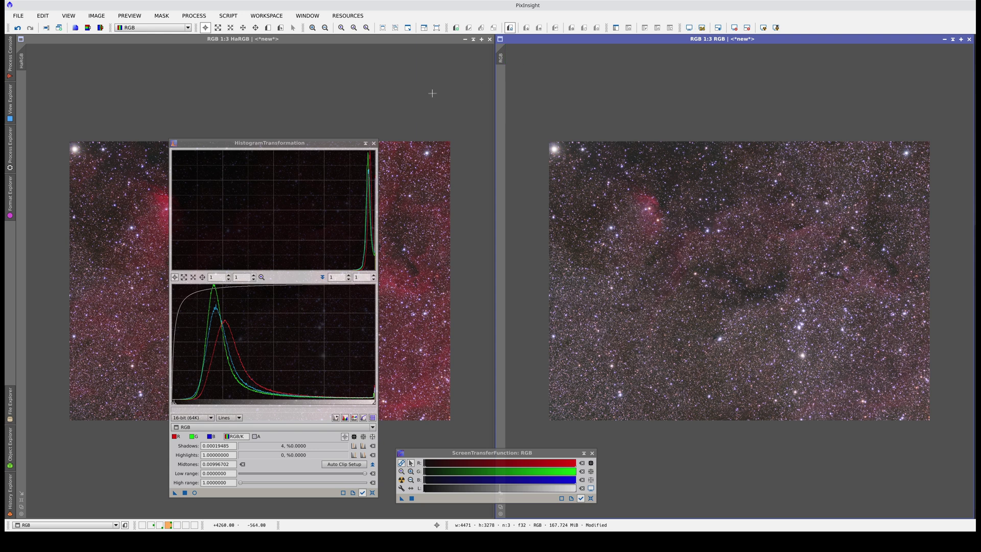
pyautogui.click(373, 143)
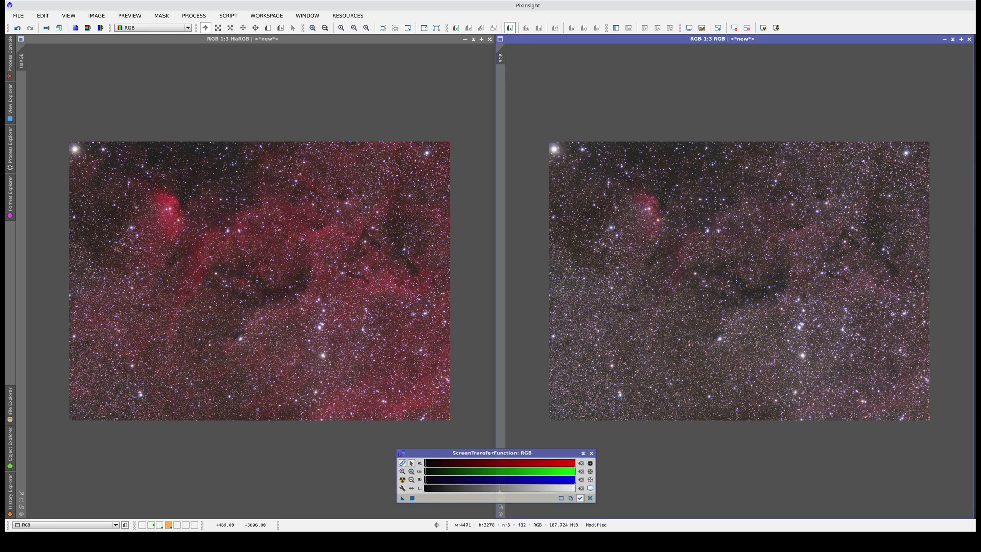
# - Display both the HaRGB and RGB views as their Lightness (CIE L*) channel
pyautogui.click(278, 302)
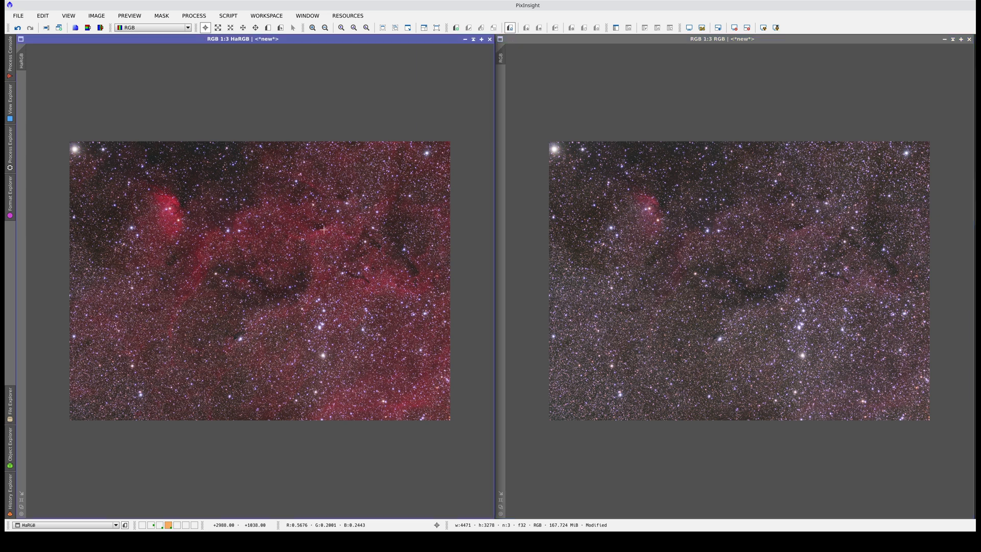
pyautogui.click(145, 27)
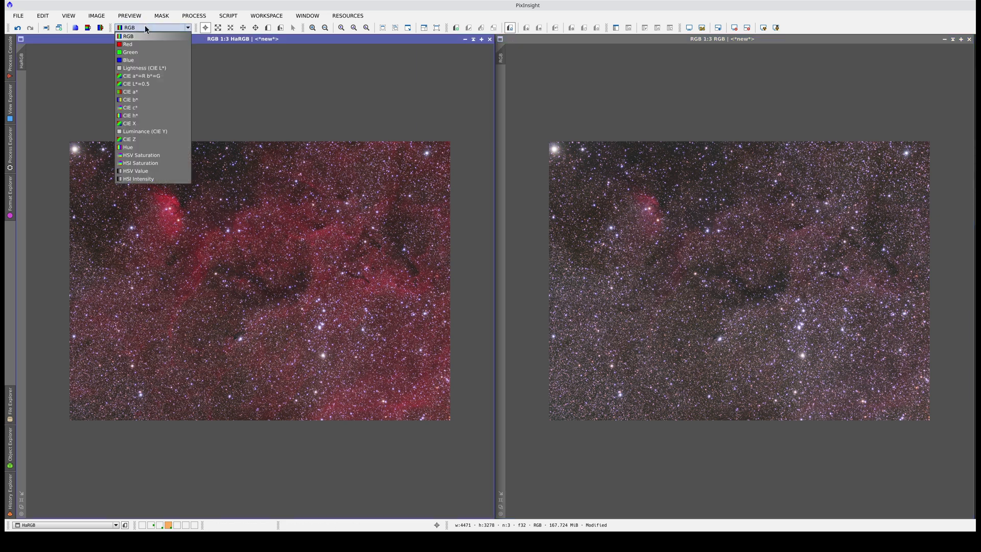
pyautogui.click(145, 68)
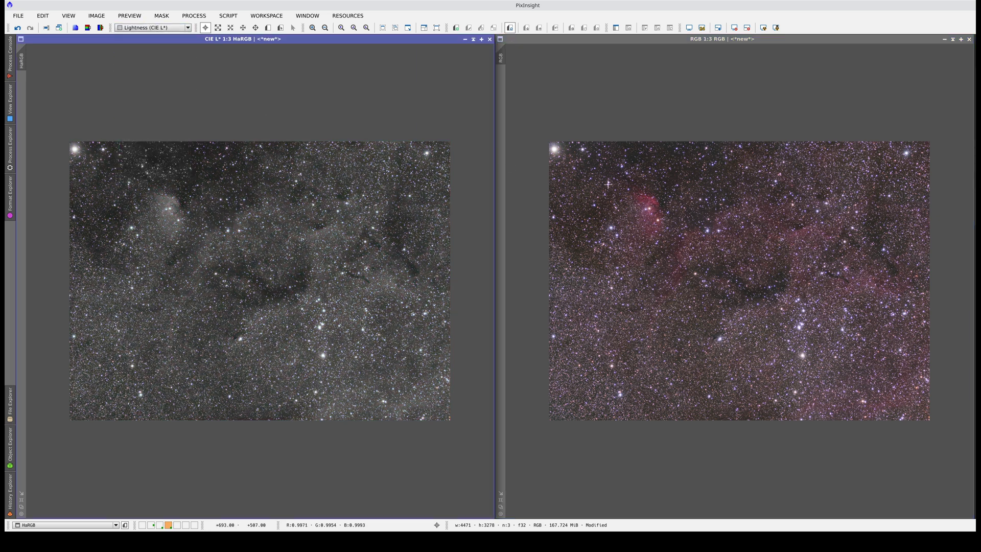
pyautogui.click(509, 168)
pyautogui.click(145, 27)
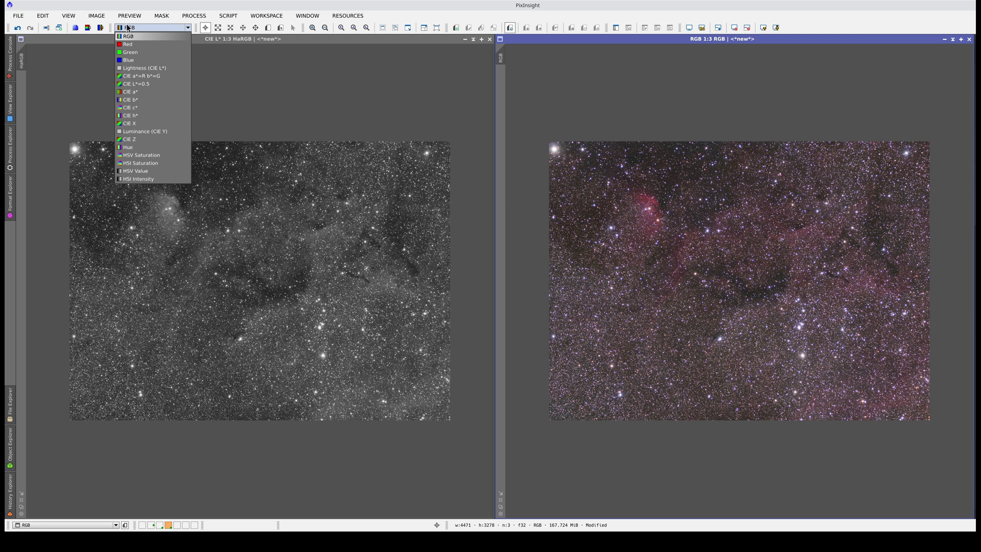
pyautogui.click(144, 67)
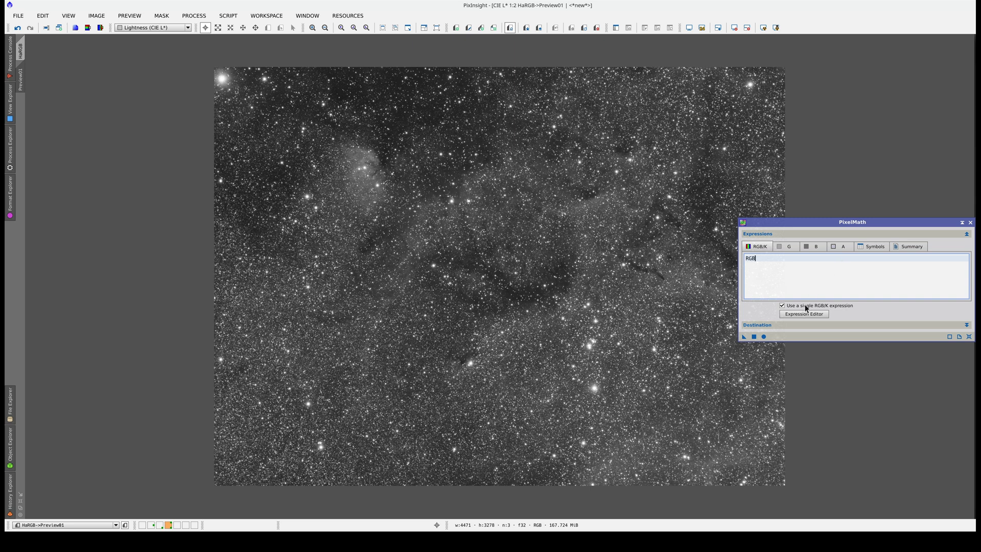
# - Apply the RGB expression to the HaRGB preview, toggle undo/redo to compare, then bring up L
pyautogui.moveTo(744, 337); pyautogui.dragTo(585, 320)
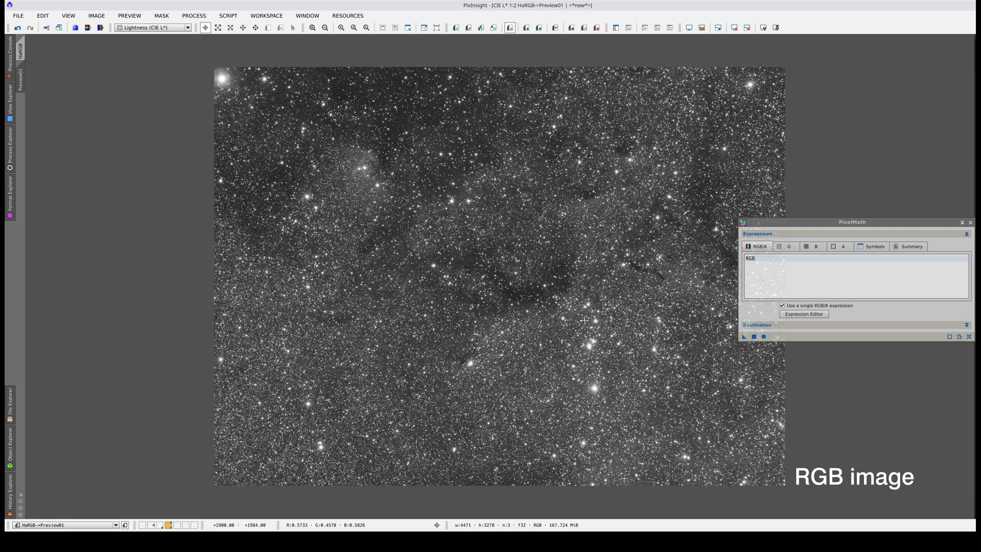
pyautogui.hotkey('ctrl', 'y')
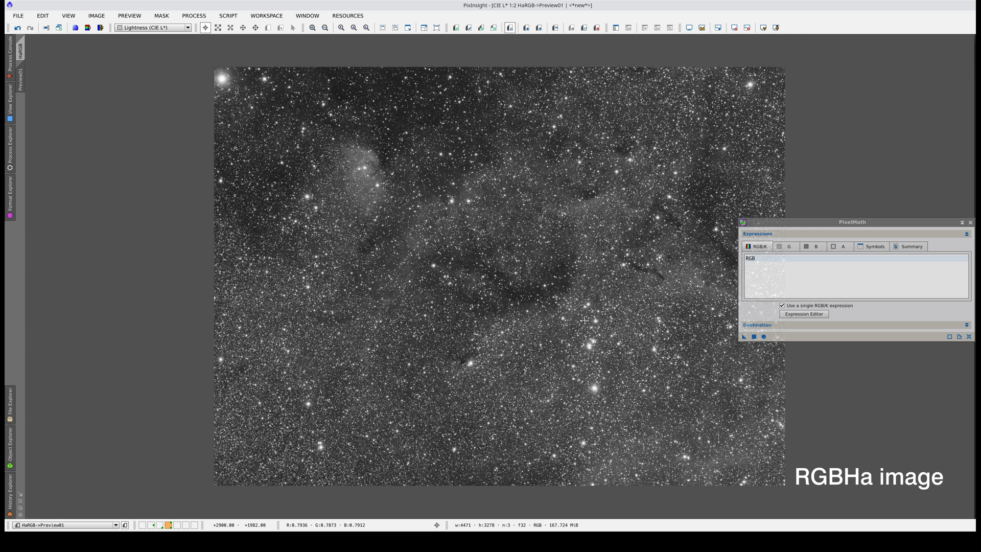
pyautogui.hotkey('ctrl', 'z')
pyautogui.hotkey('ctrl', 'y')
pyautogui.hotkey('ctrl', 'z')
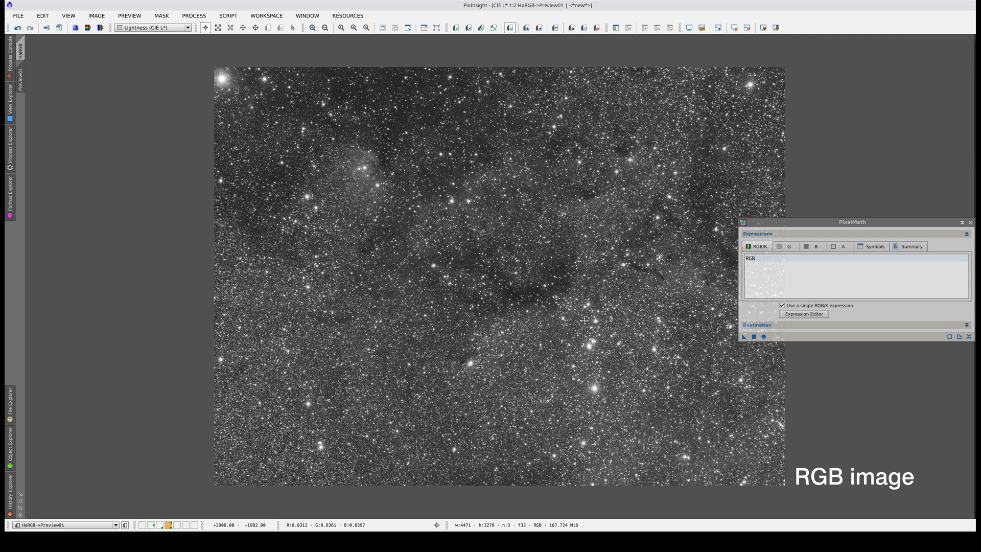
pyautogui.hotkey('ctrl', 'y')
pyautogui.hotkey('ctrl', 'tab')
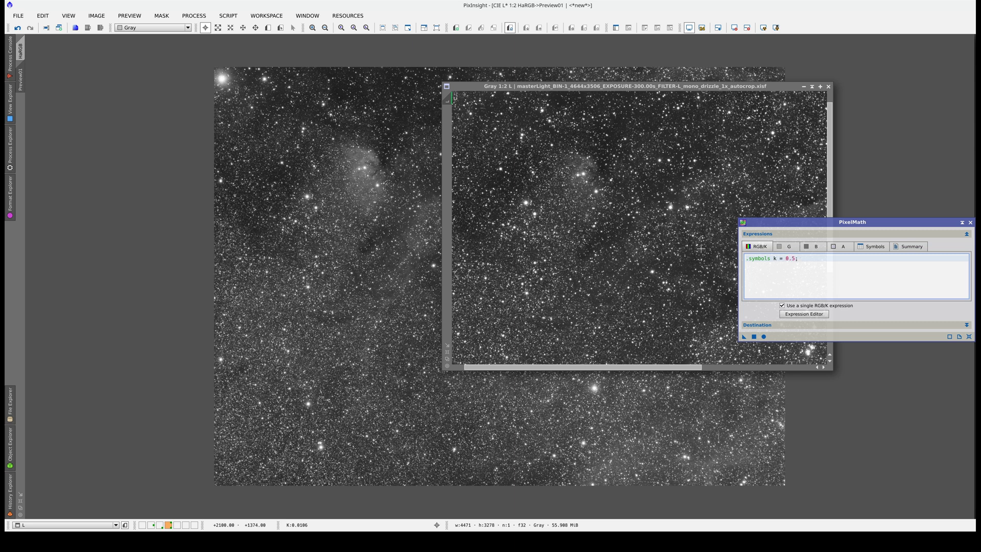
# - Apply '.symbols k = 0.5; $T*k + Ha*(1-k)' to L->Preview01, auto-stretch it, and edit k to 0.75
pyautogui.press('Return')
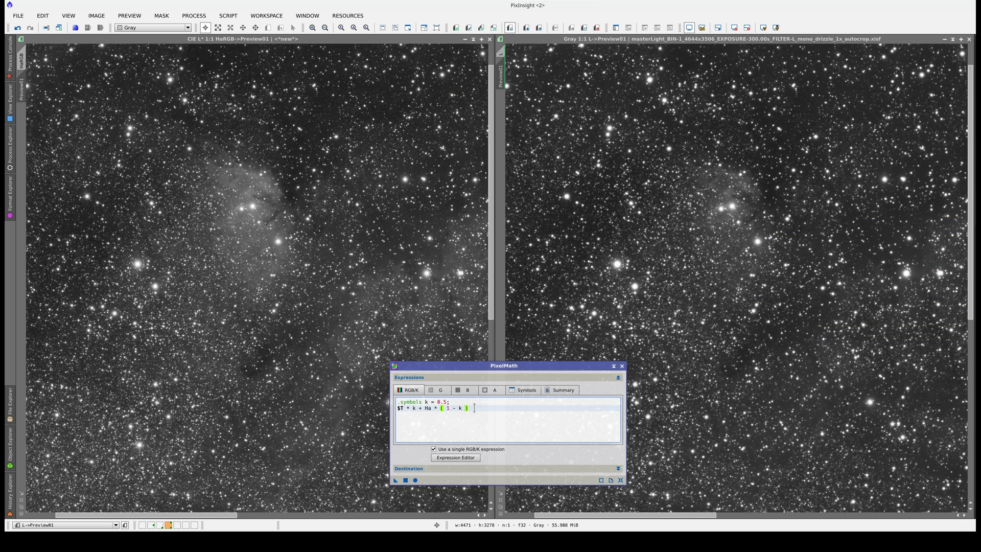
pyautogui.hotkey('ctrl', 'a')
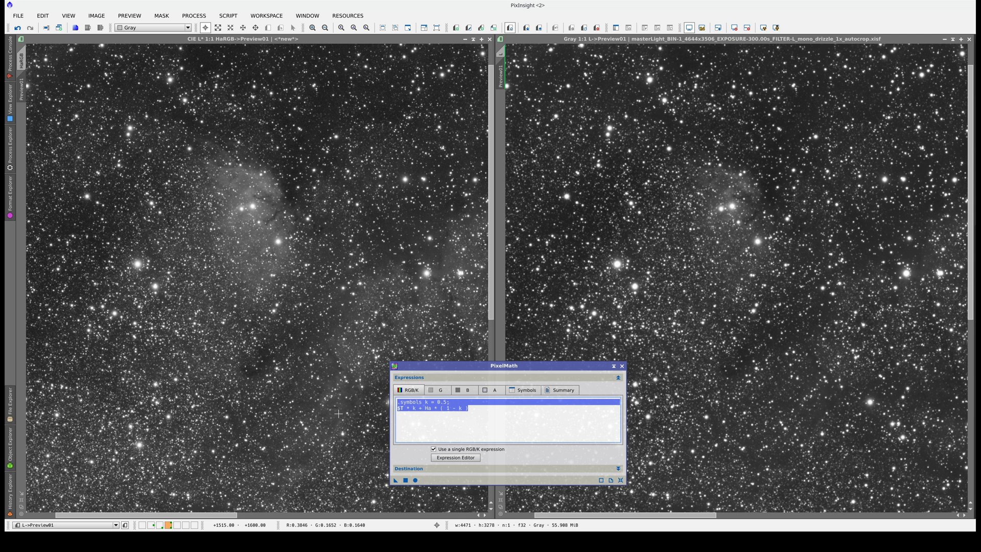
pyautogui.moveTo(395, 479); pyautogui.dragTo(623, 314)
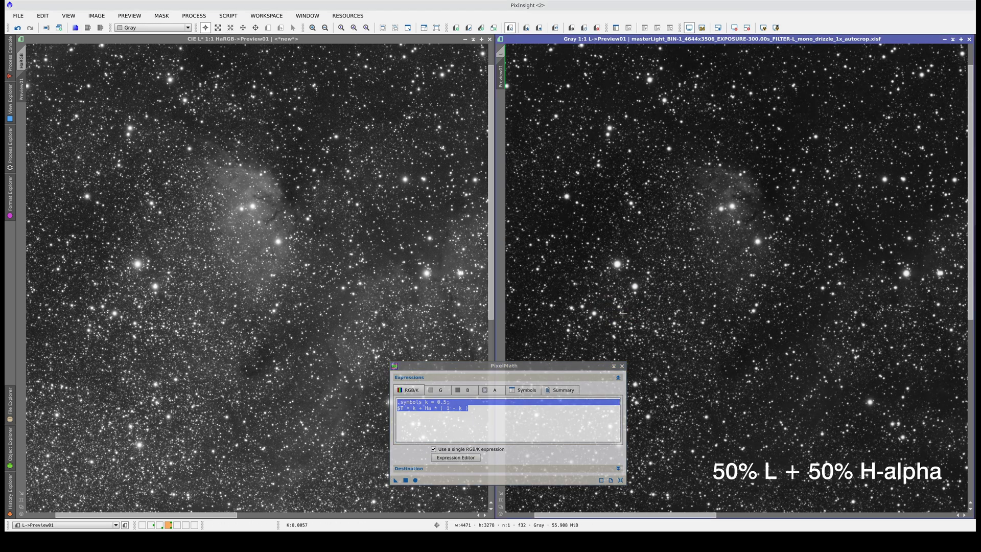
pyautogui.hotkey('ctrl', 'a')
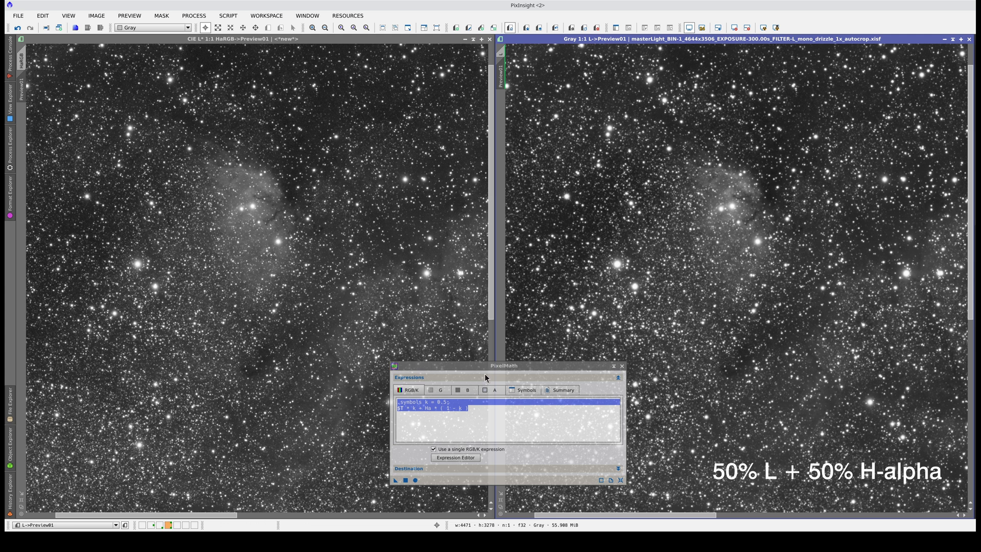
pyautogui.click(444, 402)
pyautogui.write('7')
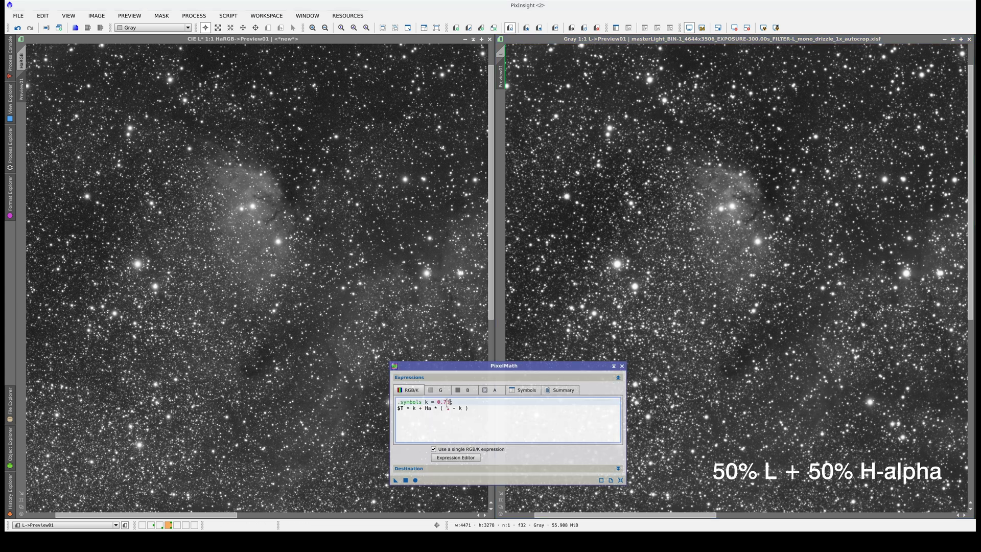
# - Apply the k = 0.75 blend to the L preview and auto-stretch it
pyautogui.click(406, 481)
pyautogui.click(631, 251)
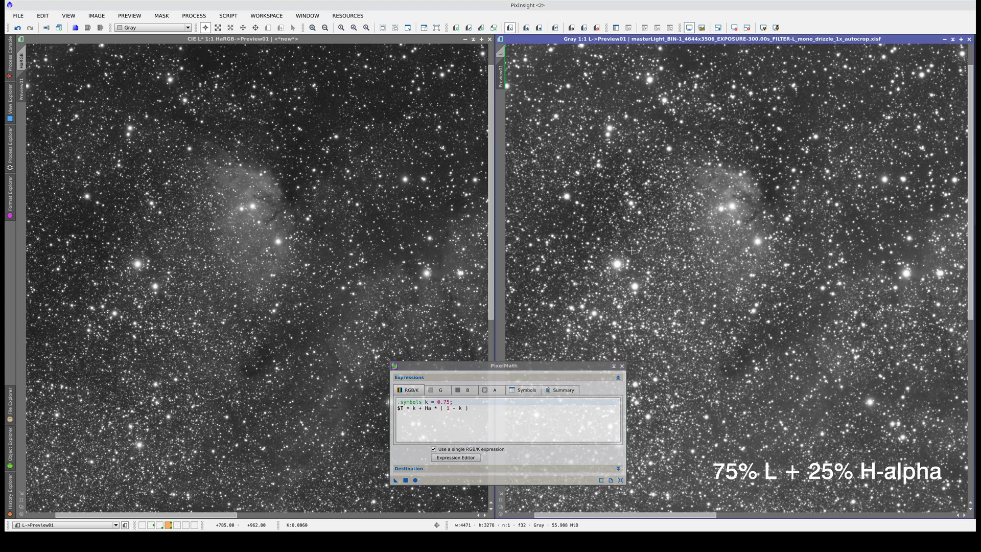
pyautogui.hotkey('ctrl', 'a')
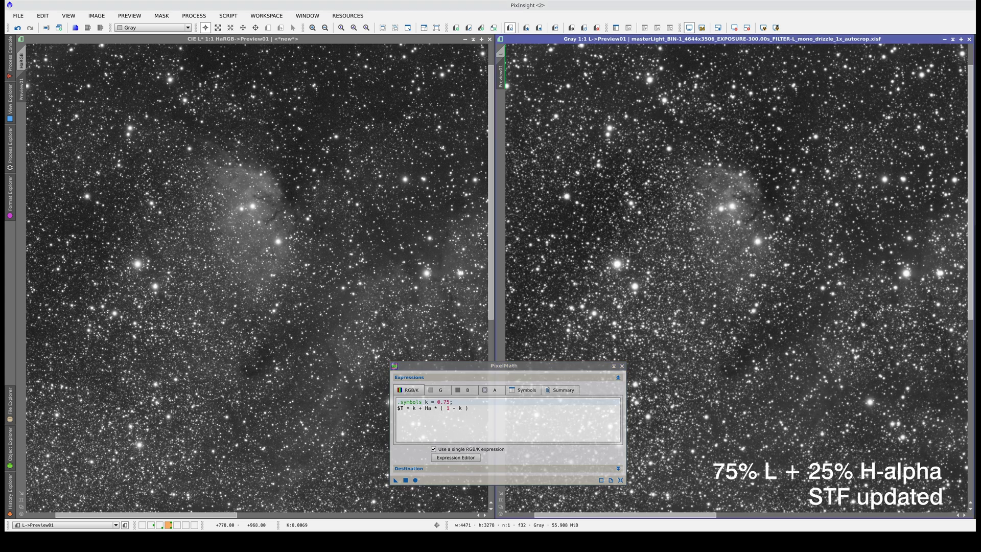
# - Change k to 0.25, reapply the blend to the L preview, and auto-stretch it
pyautogui.doubleClick(444, 402)
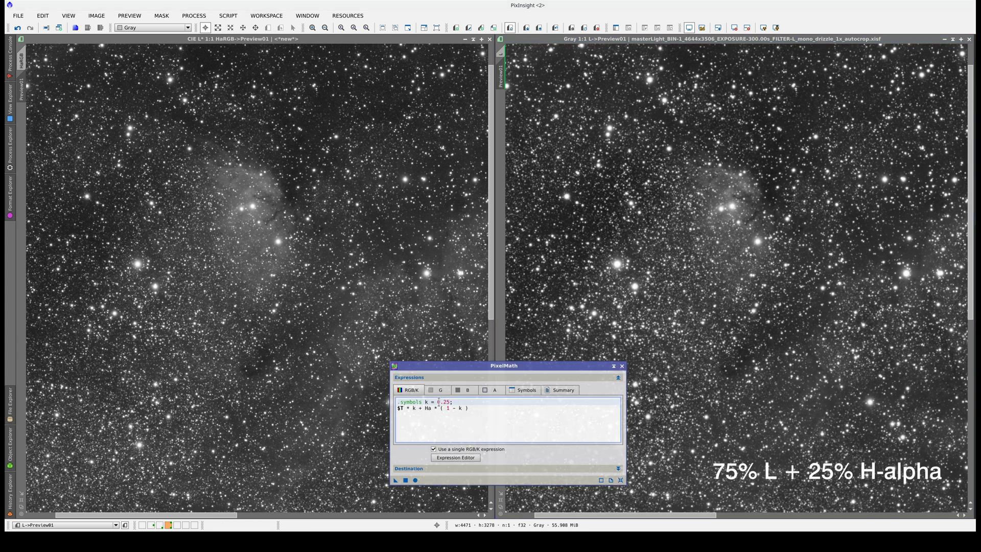
pyautogui.click(406, 480)
pyautogui.click(683, 233)
pyautogui.hotkey('ctrl', 'a')
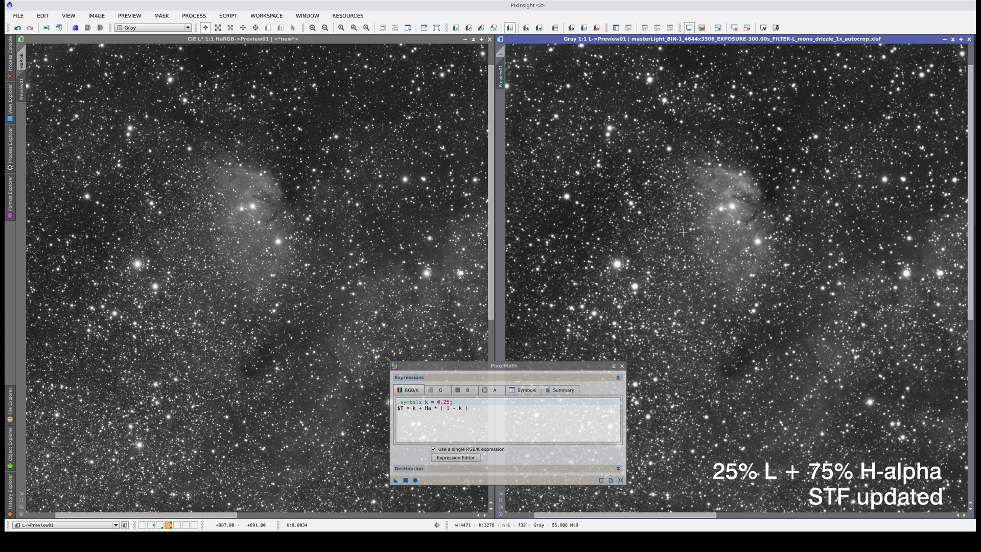
# - Toggle between the original L image and the H-alpha-blended L preview to compare
pyautogui.hotkey('ctrl', 'alt', 'Left')
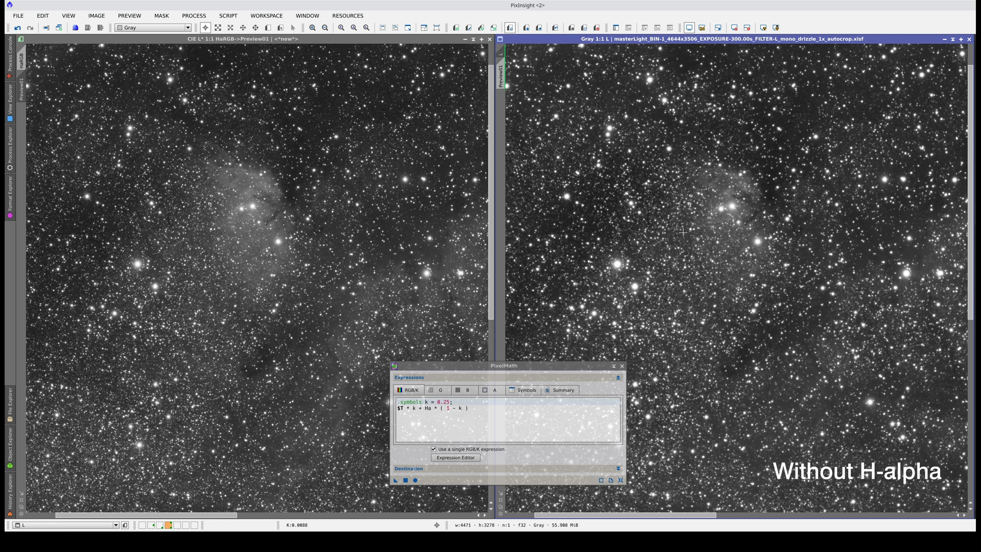
pyautogui.hotkey('ctrl', 'alt', 'Right')
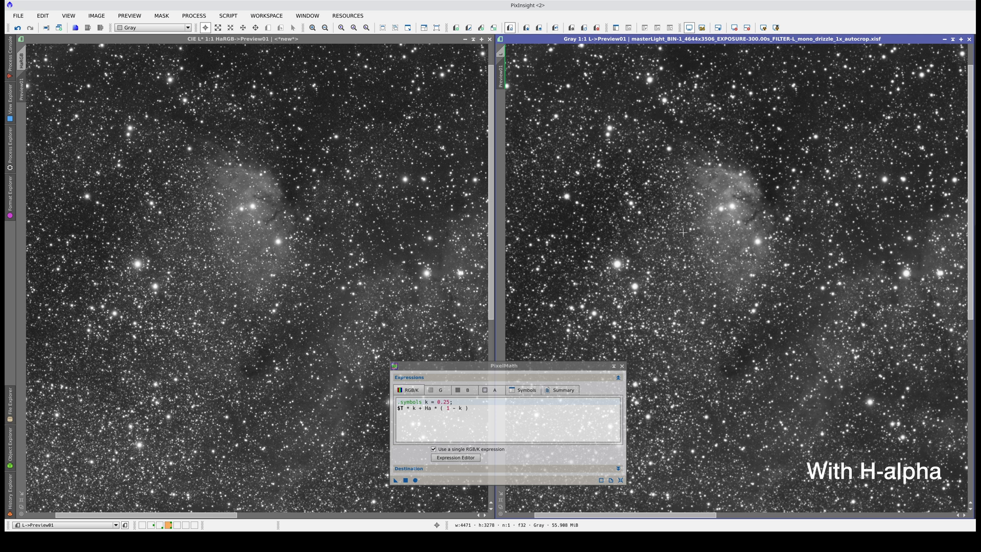
pyautogui.hotkey('ctrl', 'alt', 'Left')
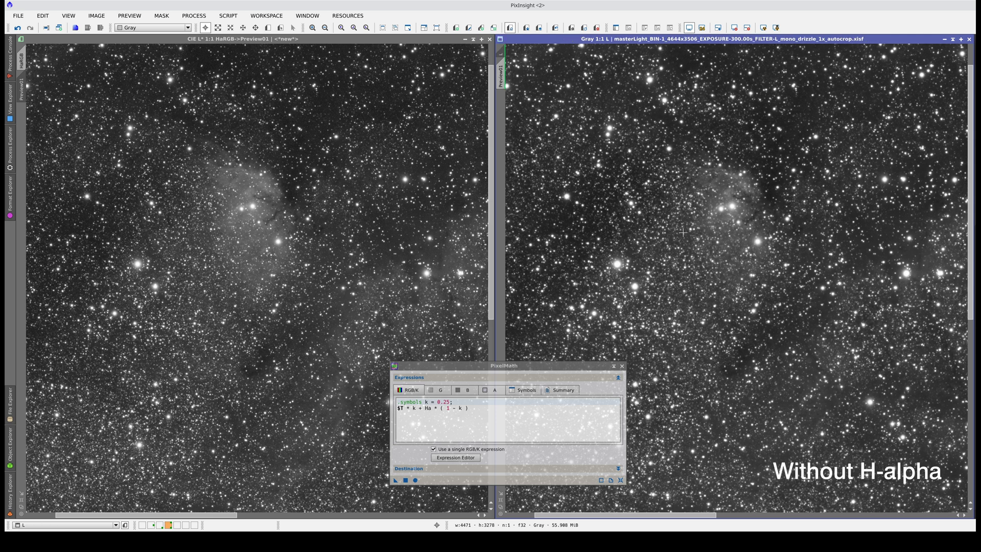
pyautogui.hotkey('ctrl', 'alt', 'Right')
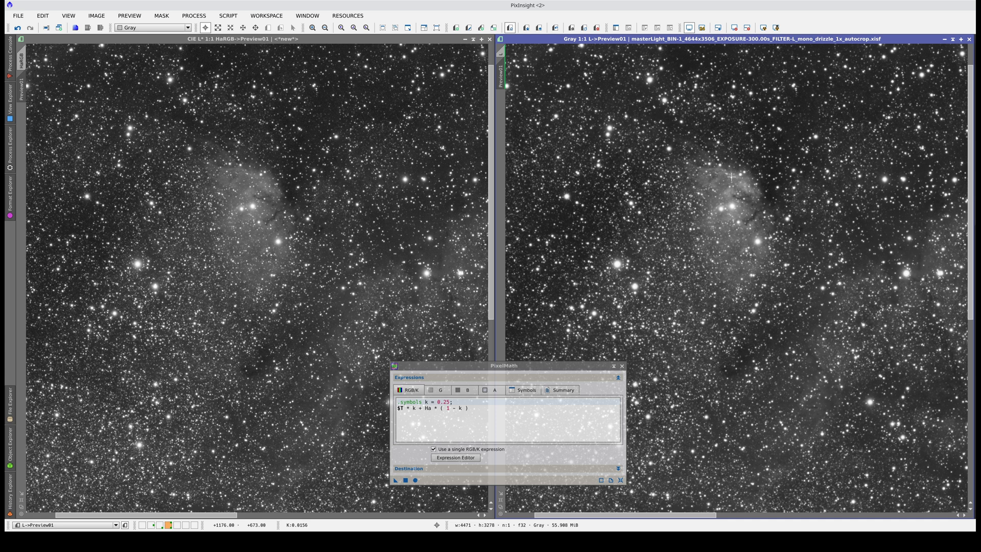
# - Apply the 25% L / 75% Ha PixelMath blend to the whole L master image
pyautogui.click(228, 192)
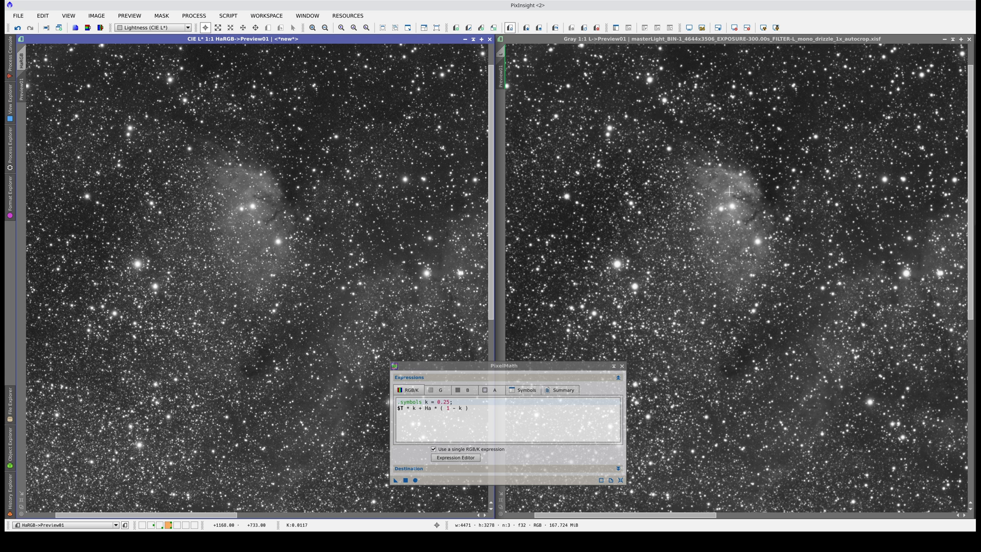
pyautogui.moveTo(396, 479); pyautogui.dragTo(655, 190)
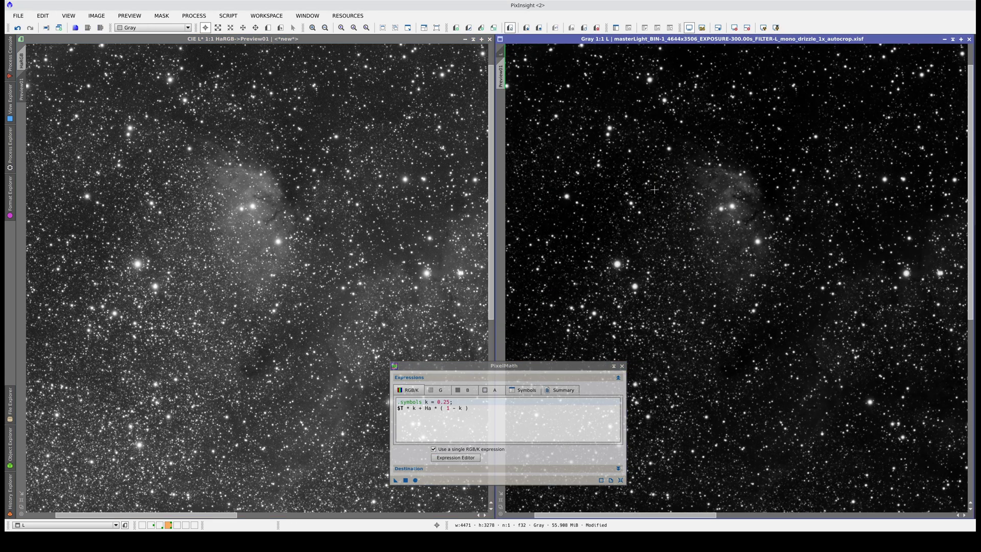